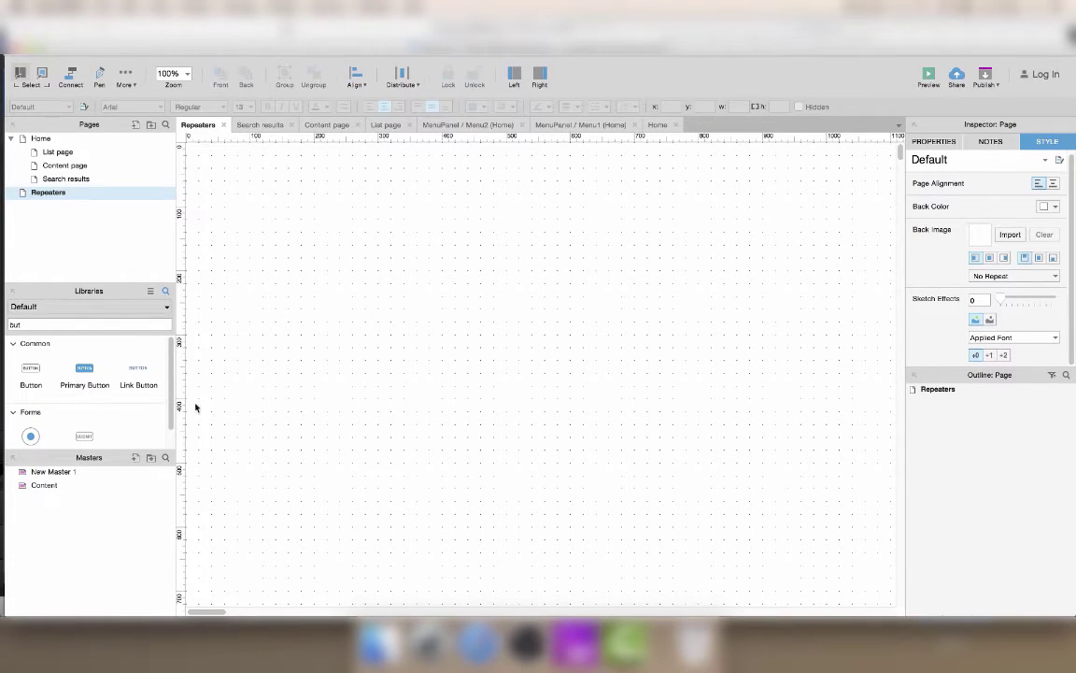
- Filter the widget library to the Repeater by replacing the 'but' search with 're'
double_click(15, 324)
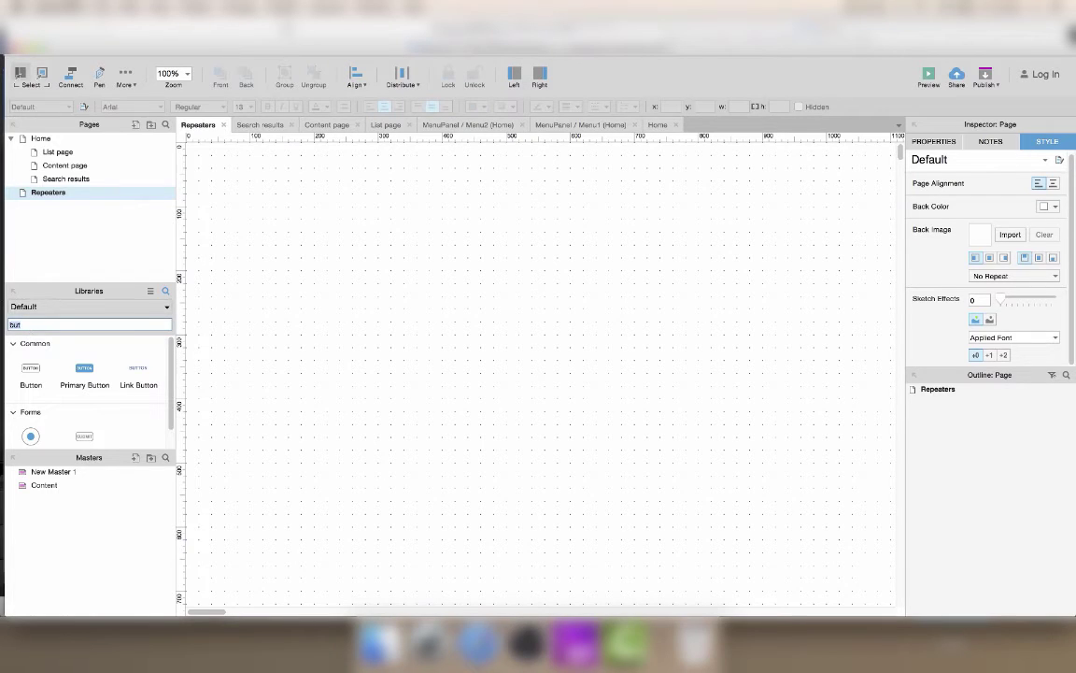
key(BackSpace)
text(re)
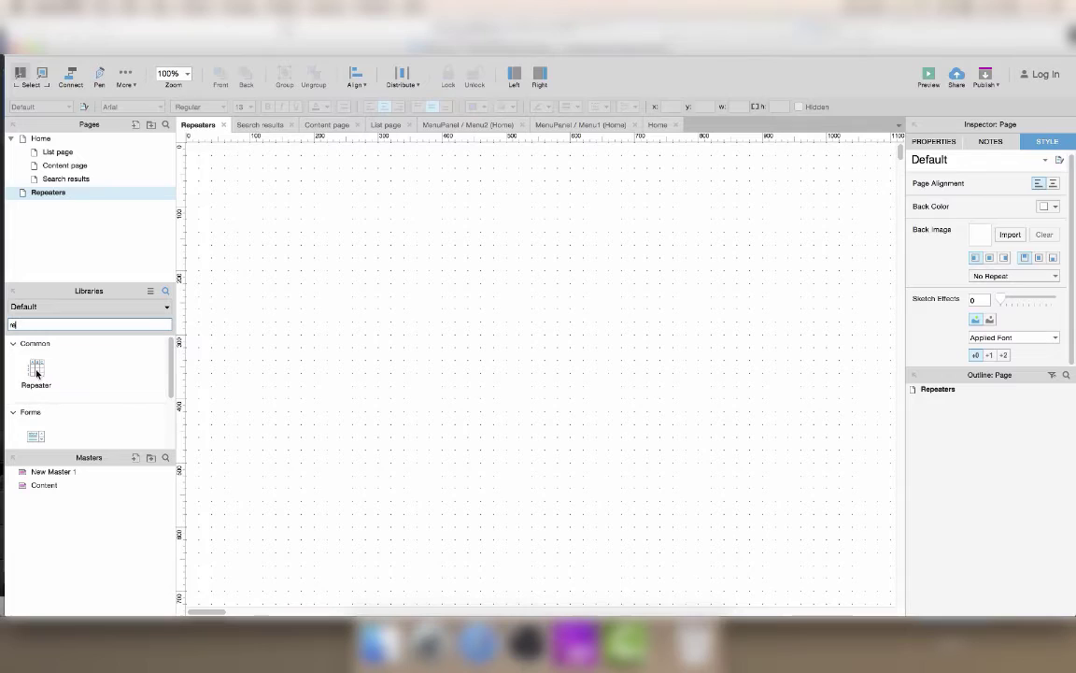
- Drop a Repeater on the Repeaters page and delete its item's default rectangle
drag(35, 373, 342, 195)
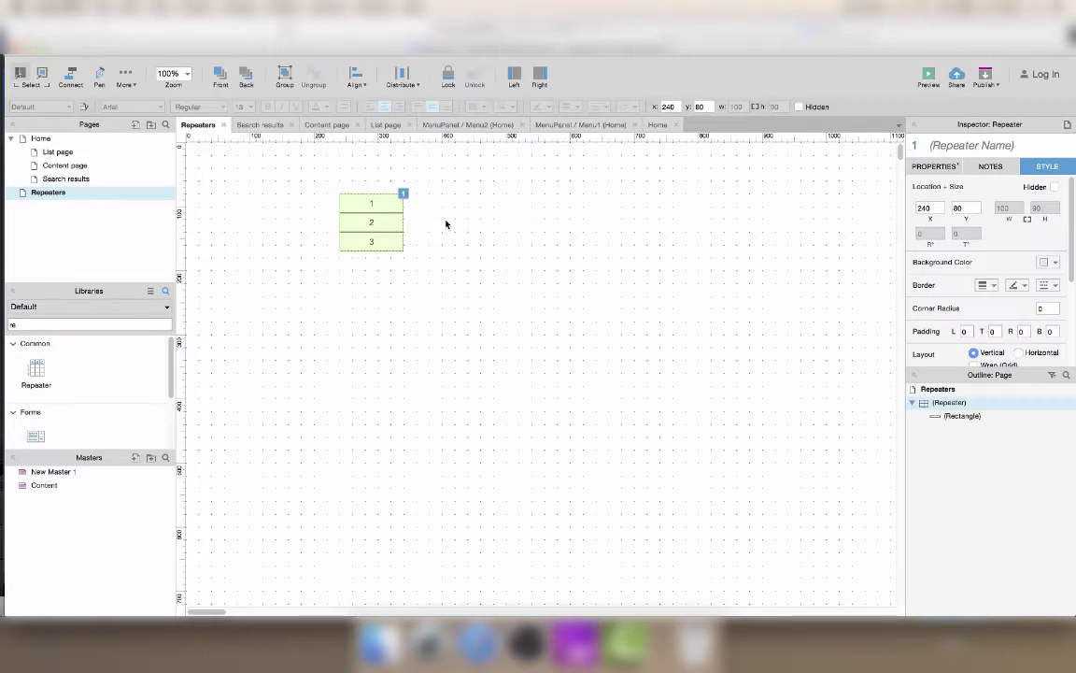
double_click(378, 207)
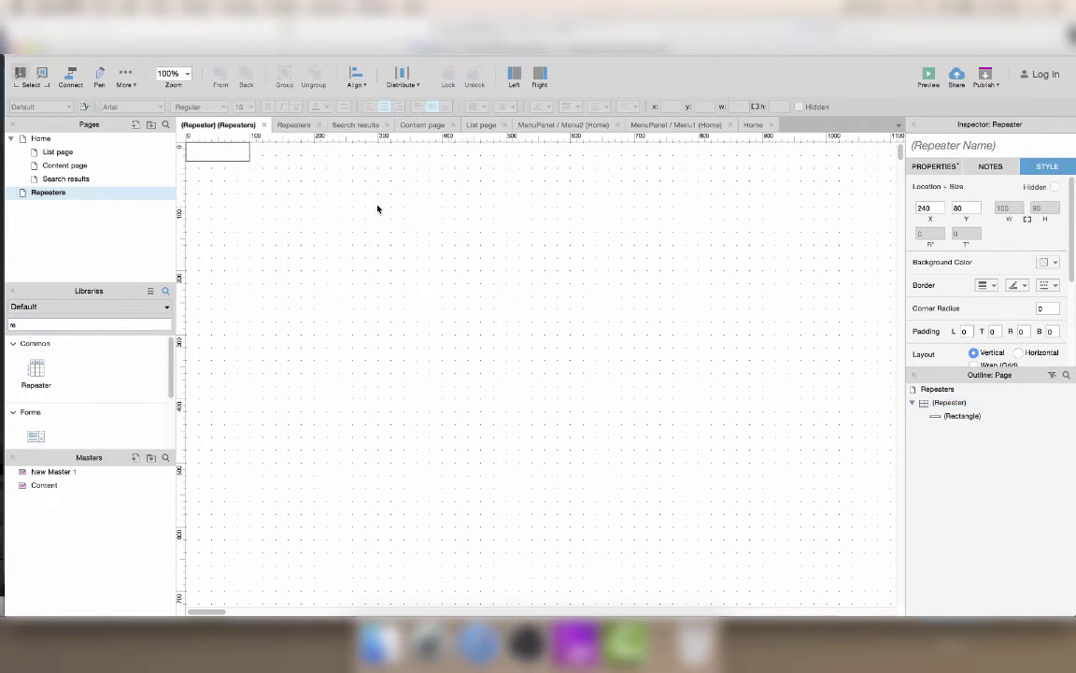
click(232, 154)
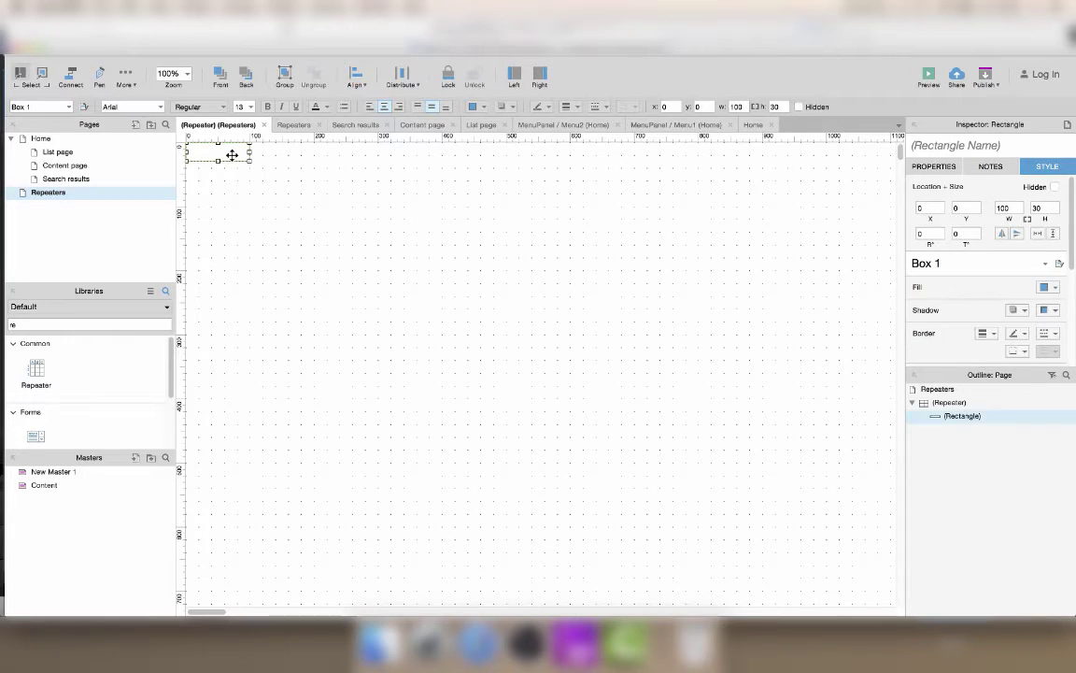
key(Delete)
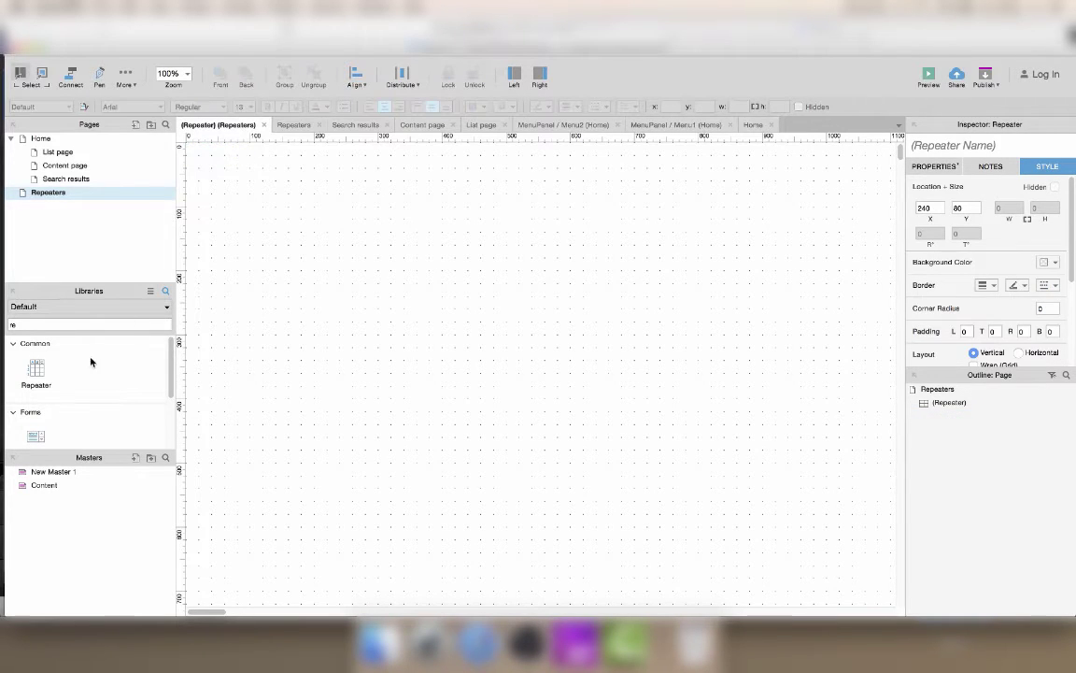
key(BackSpace)
key(BackSpace)
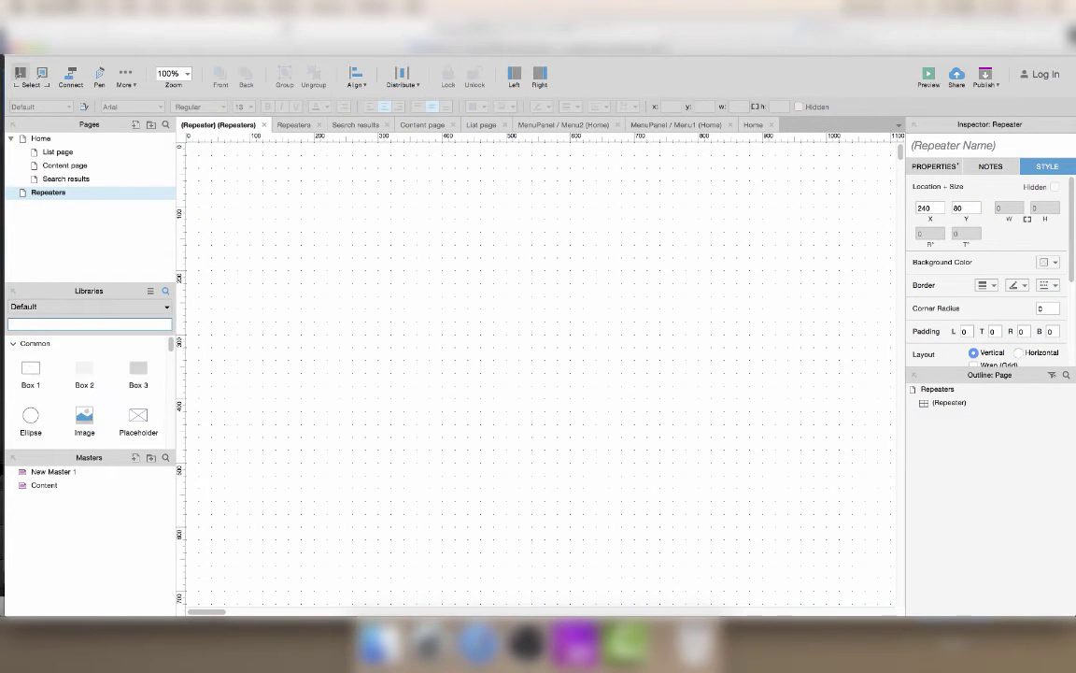
- Add an image and a Heading 3, widened to 280 px, to the repeater item
drag(84, 420, 392, 234)
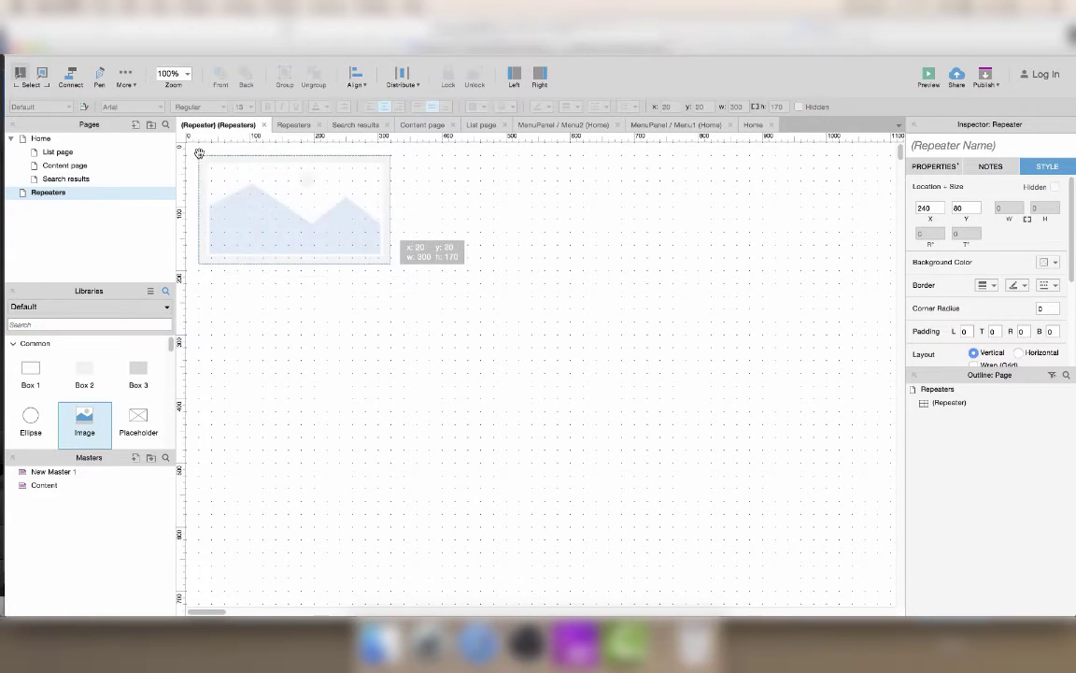
click(93, 324)
text(head)
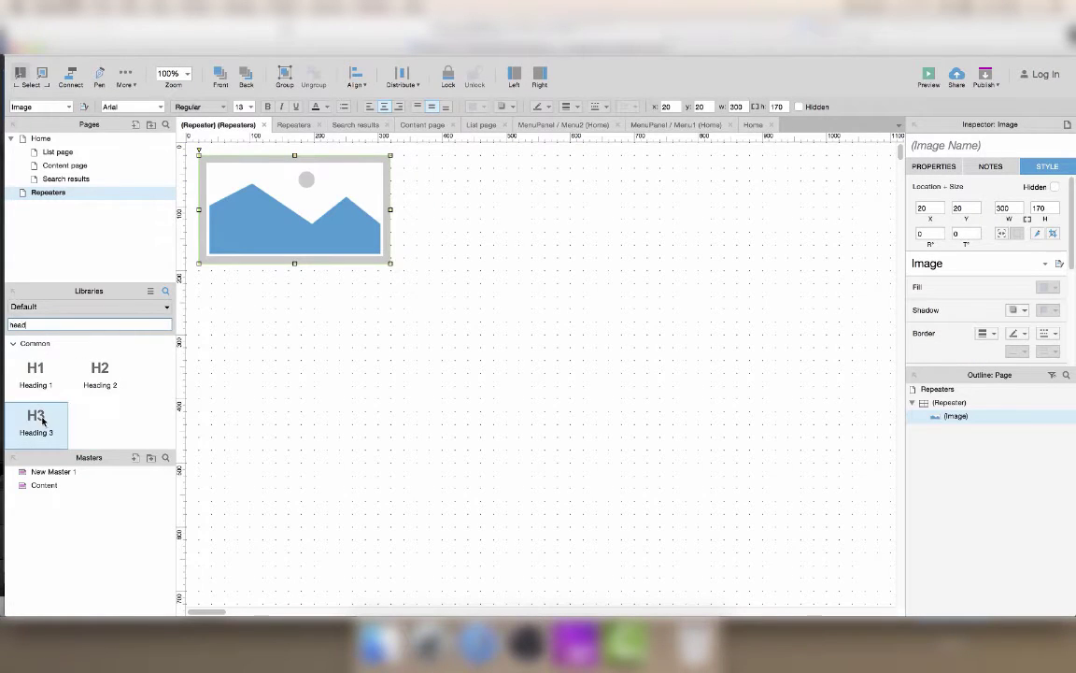
drag(35, 416, 205, 273)
drag(276, 277, 378, 276)
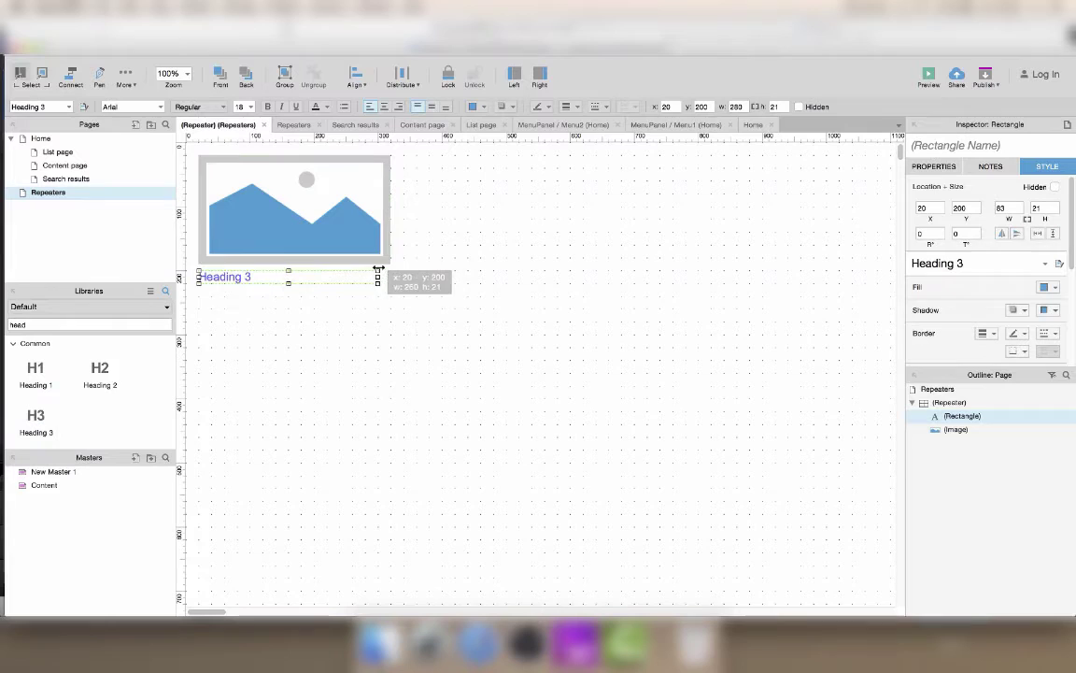
- Add a lorem ipsum paragraph and a 'Click me !' button below the heading
double_click(72, 324)
text(para)
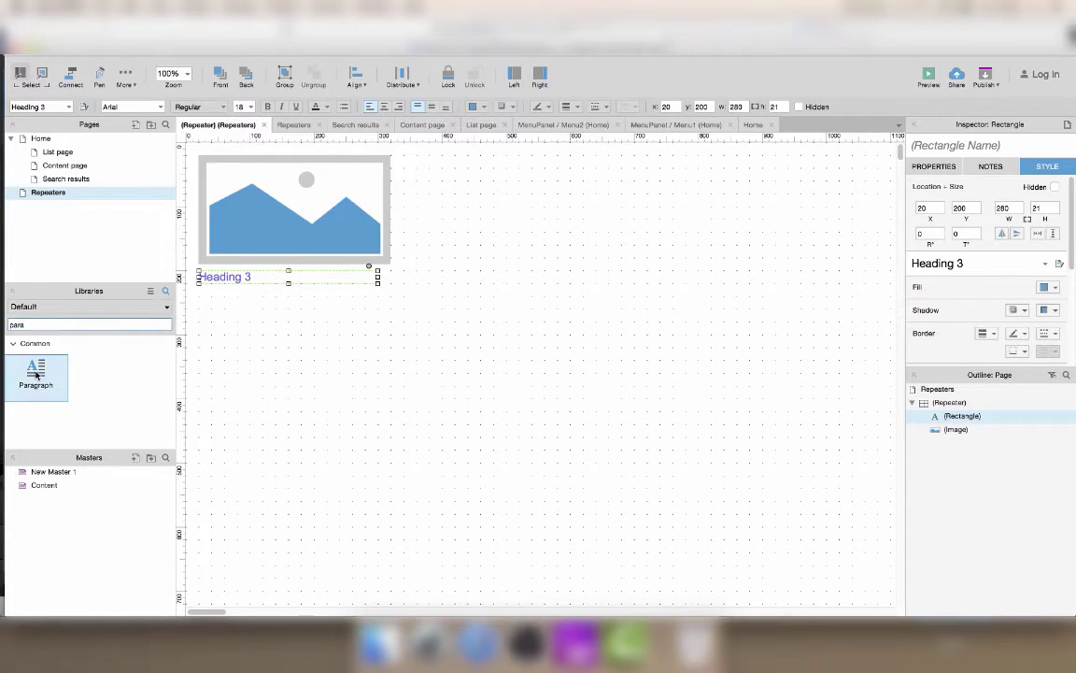
drag(36, 369, 202, 298)
key(BackSpace)
key(BackSpace)
key(BackSpace)
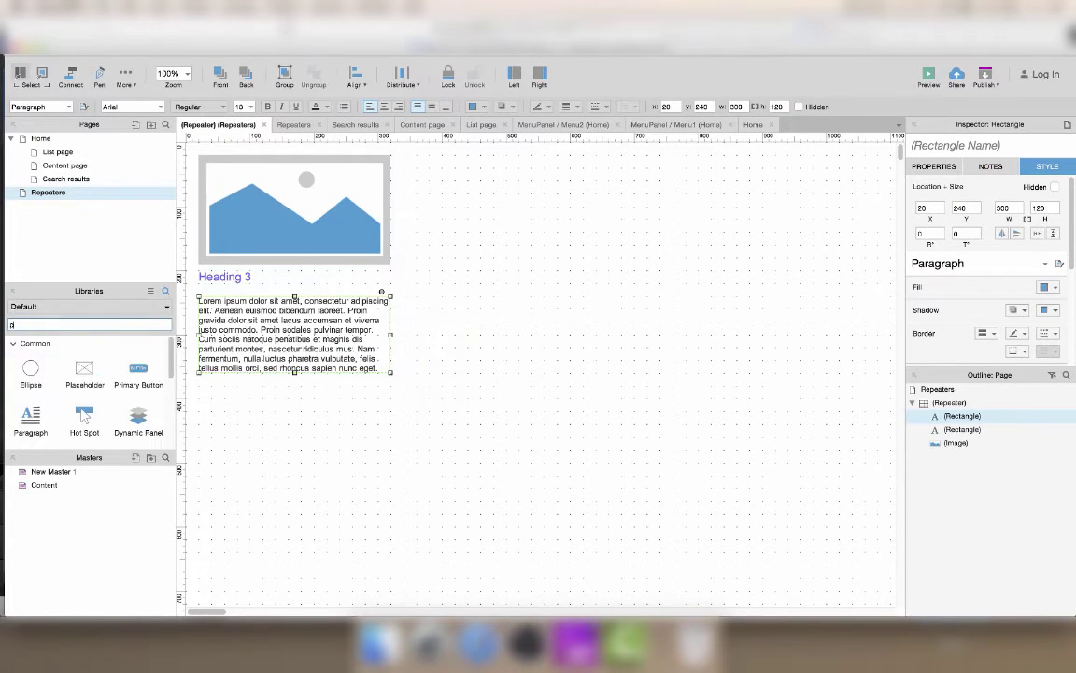
text(but)
mouse_move(31, 374)
mouse_down()
mouse_move(261, 391)
mouse_move(241, 393)
mouse_up()
key(ctrl+u)
text(Click m)
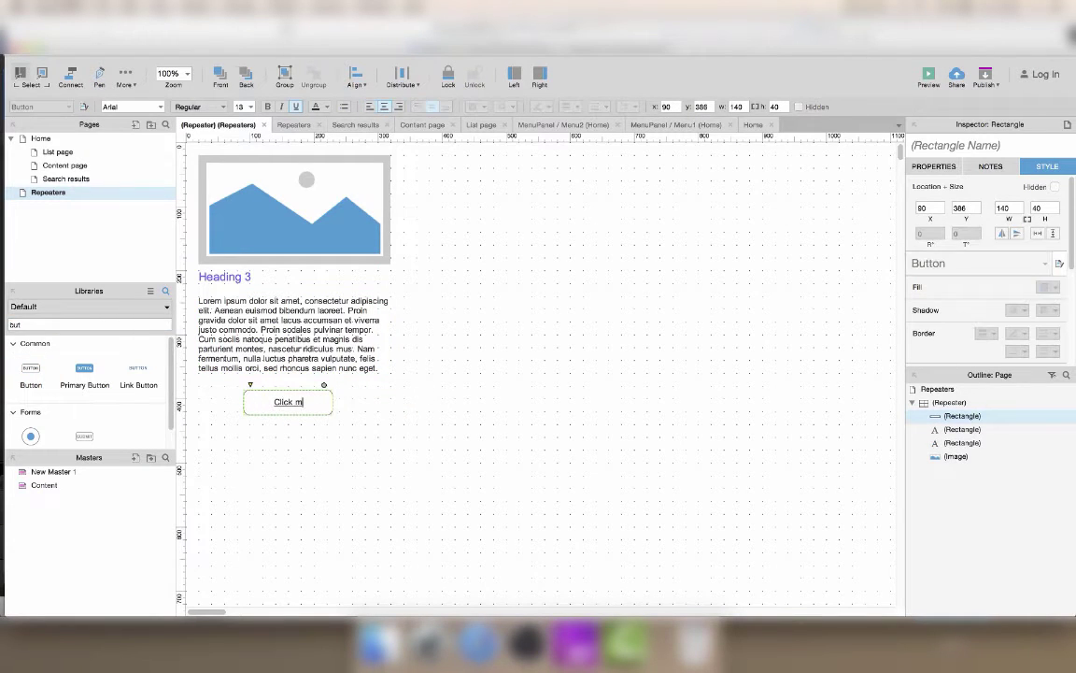
text(e !)
click(644, 275)
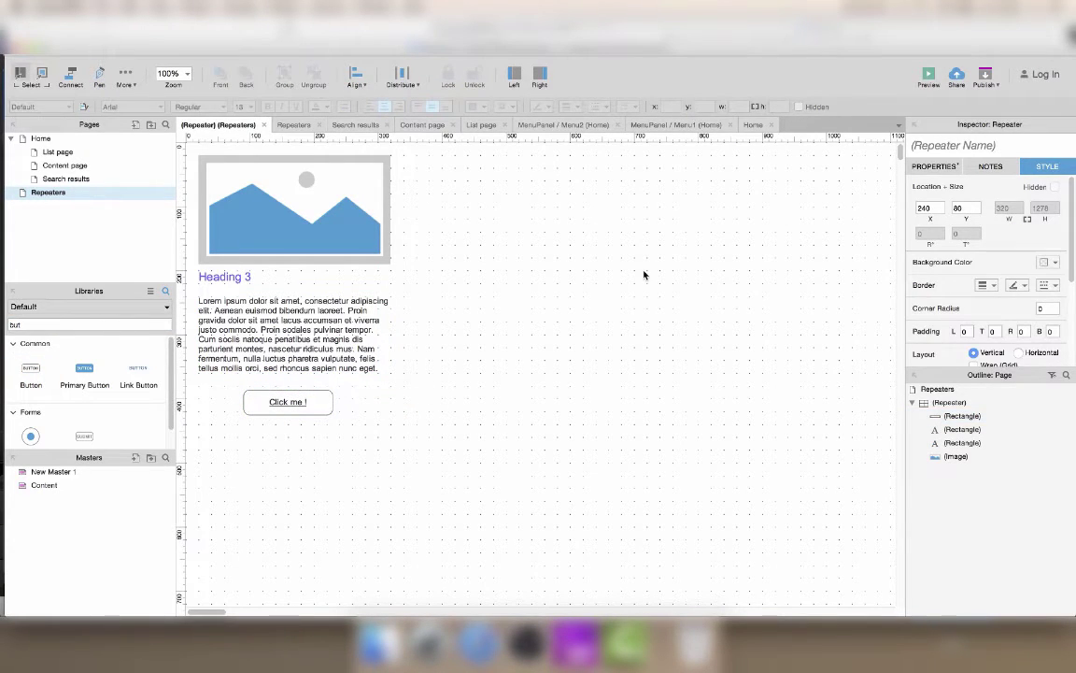
- Close the item editor and scroll through the repeated cards on the page
click(262, 126)
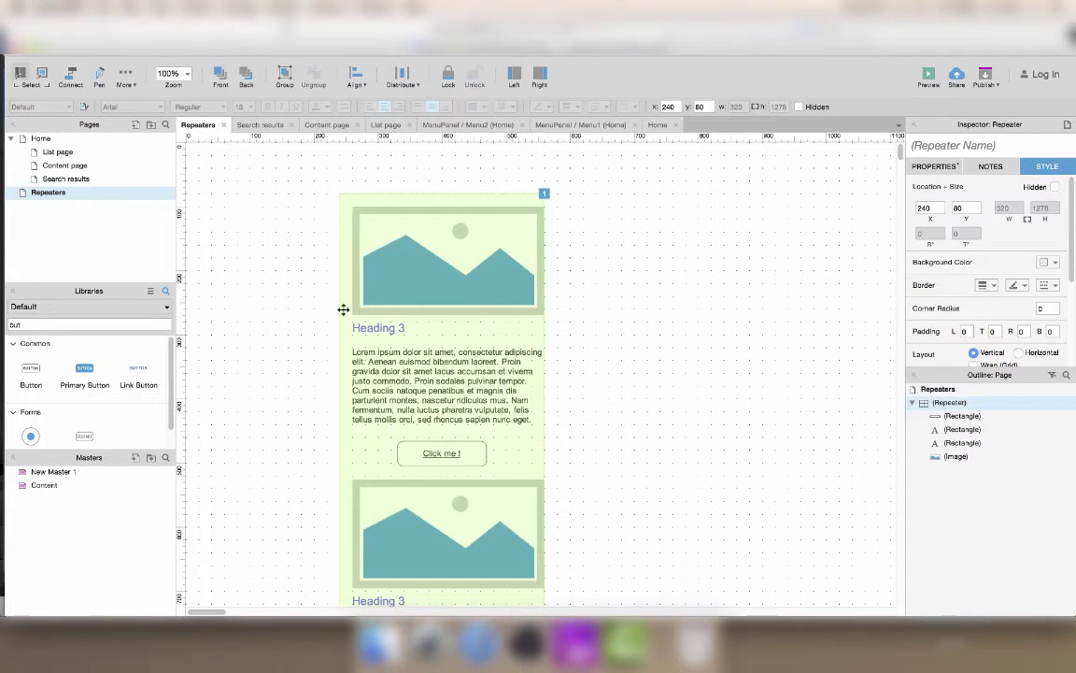
scroll(496, 310, down, 1)
scroll(496, 310, down, 1)
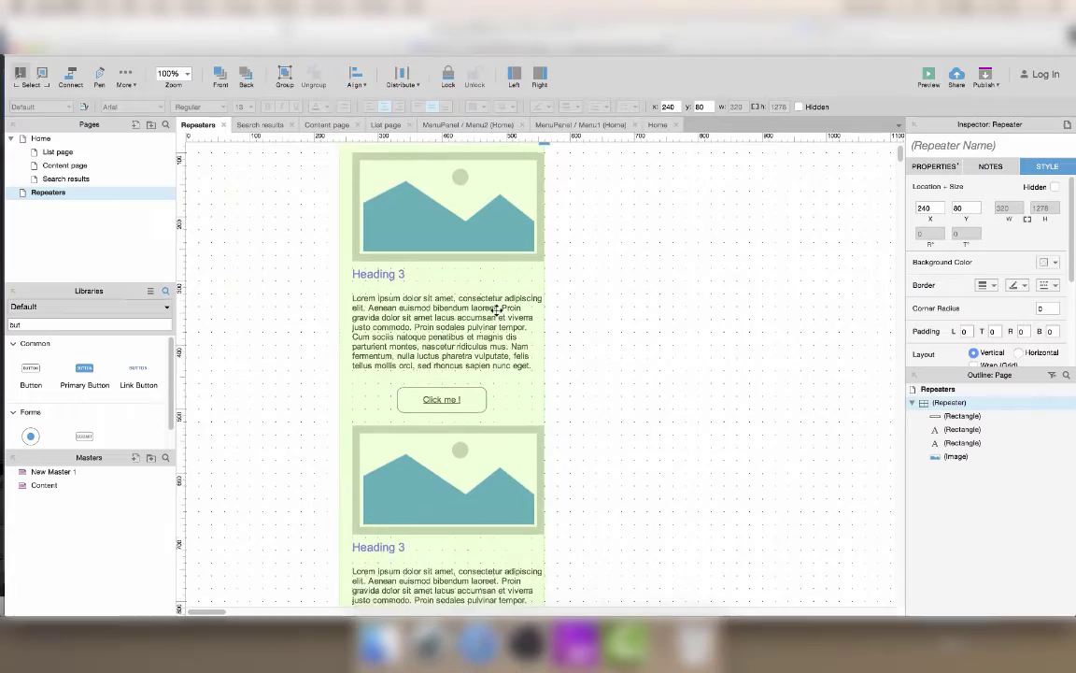
scroll(496, 311, down, 1)
scroll(496, 310, down, 1)
scroll(496, 310, down, 1)
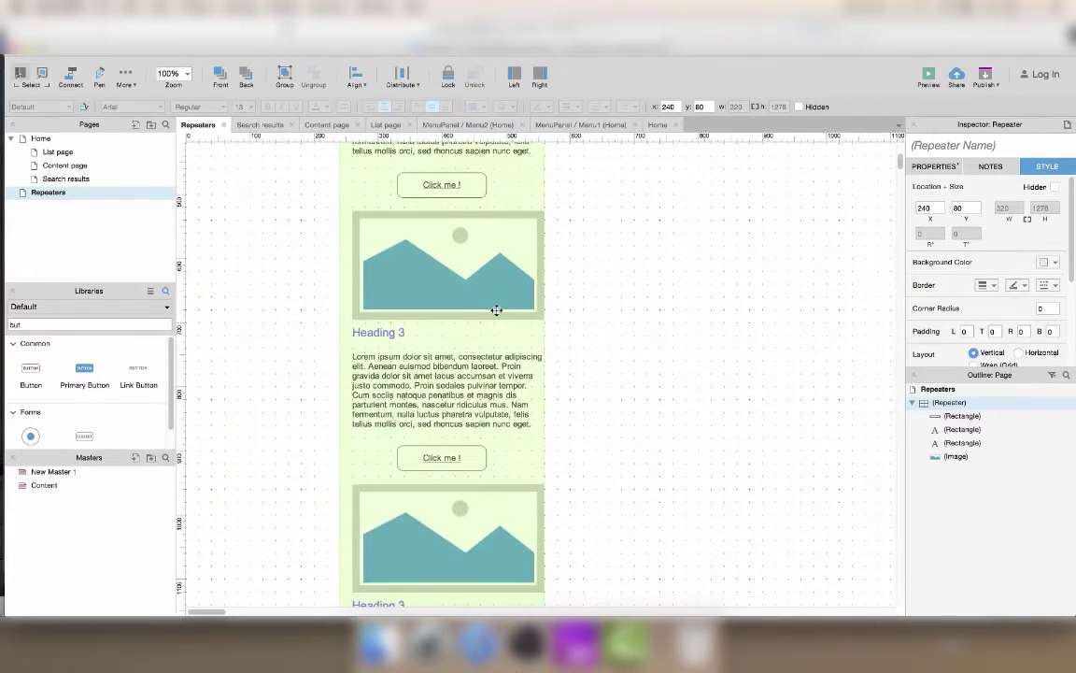
scroll(496, 310, down, 1)
scroll(496, 310, down, 1)
scroll(497, 311, up, 3)
scroll(496, 310, up, 1)
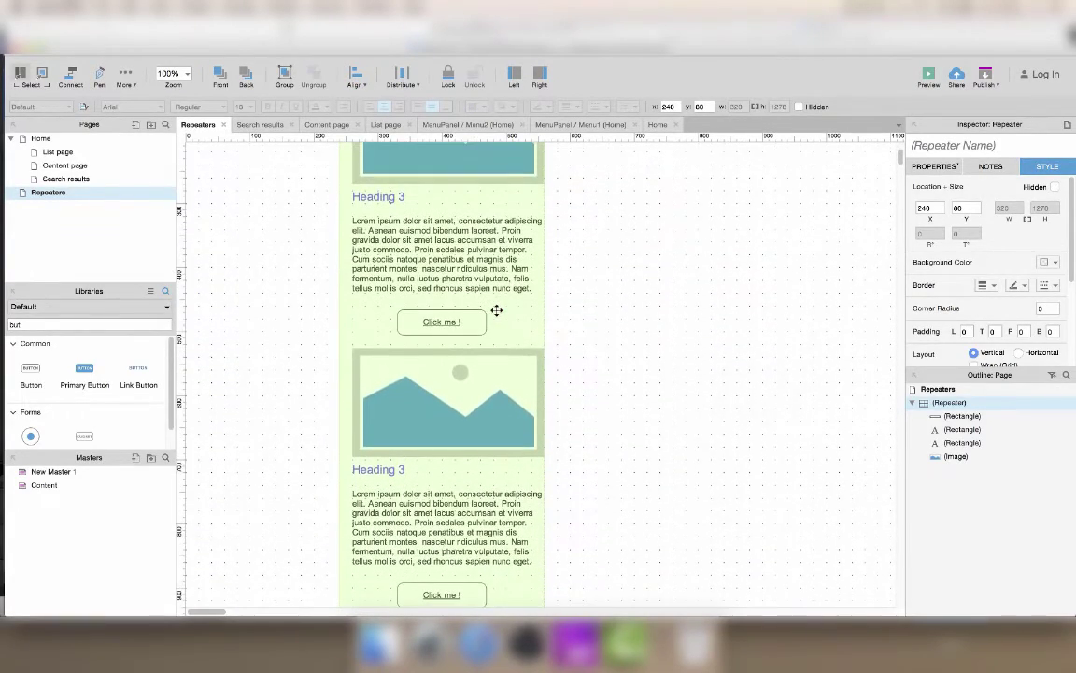
scroll(497, 310, up, 1)
scroll(464, 258, up, 2)
- Select all four item widgets and nudge them to X 0, Y 0
double_click(421, 190)
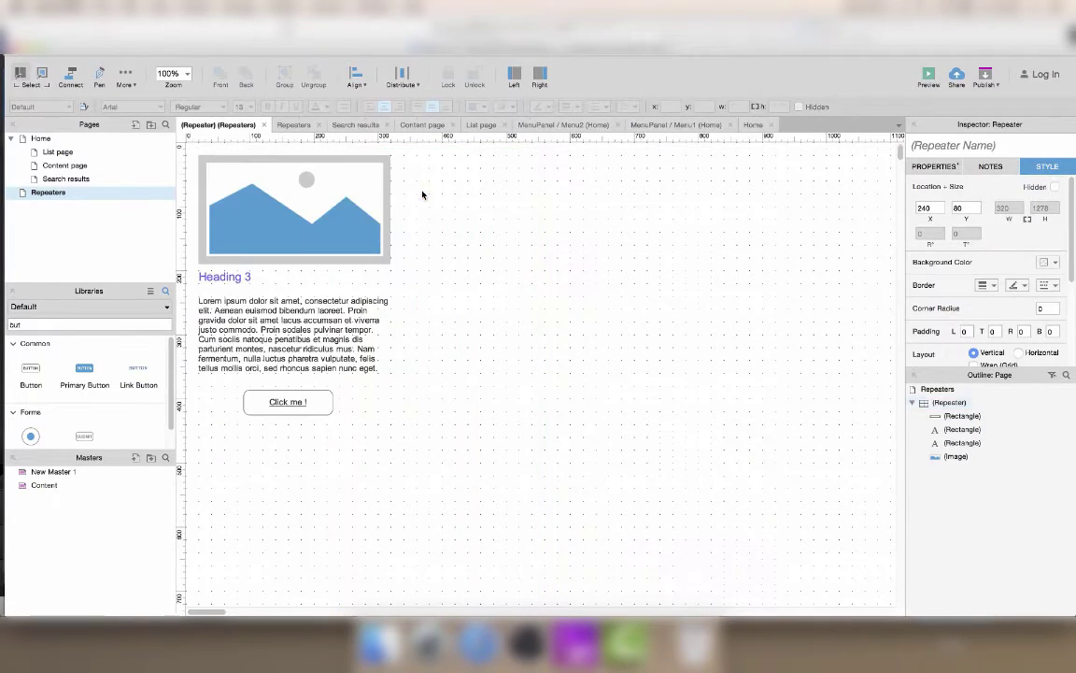
drag(401, 174, 196, 462)
key(shift+Left)
key(shift+Left)
key(shift+Up)
key(shift+Up)
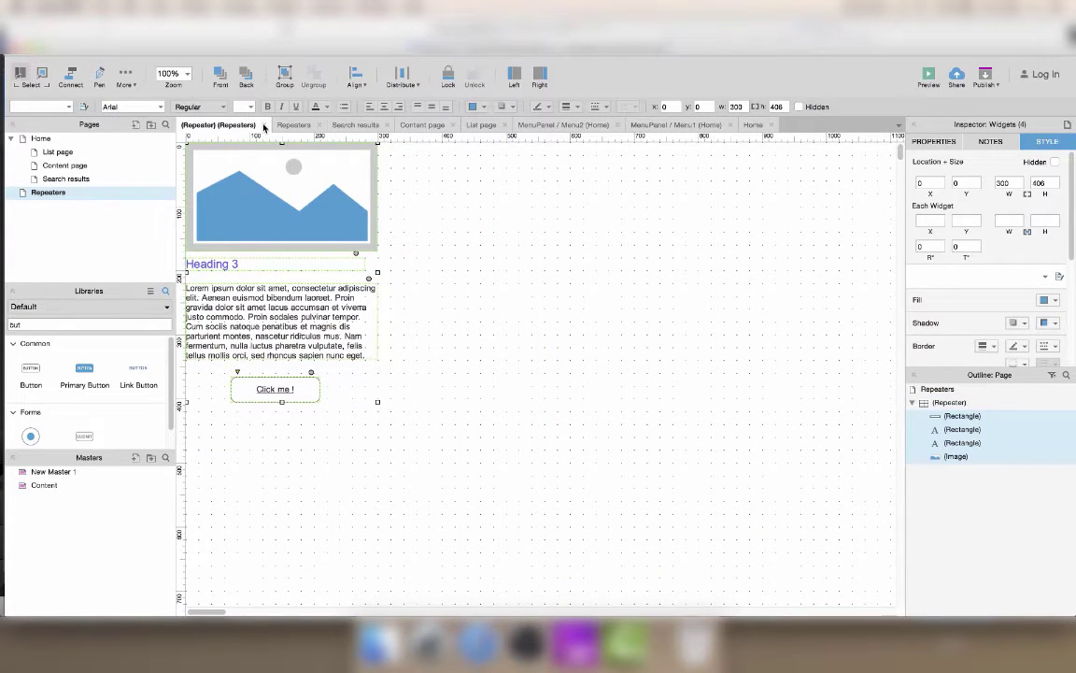
- Close the item editor and scroll the page to review the repeater
click(265, 125)
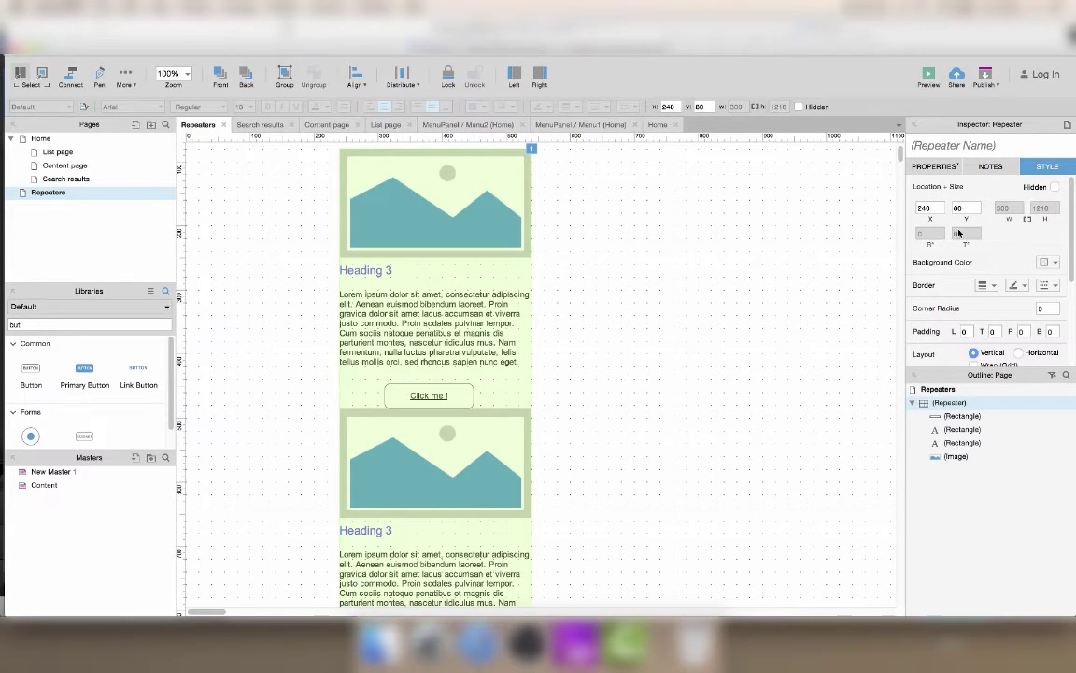
scroll(973, 301, down, 3)
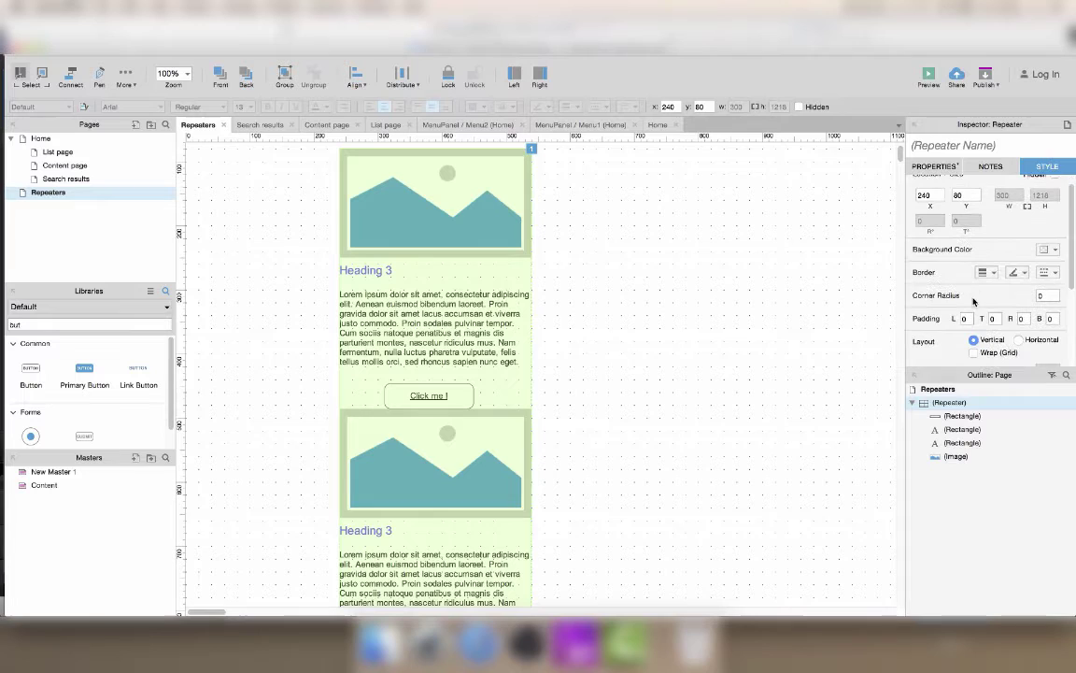
scroll(973, 300, down, 5)
scroll(973, 300, down, 5)
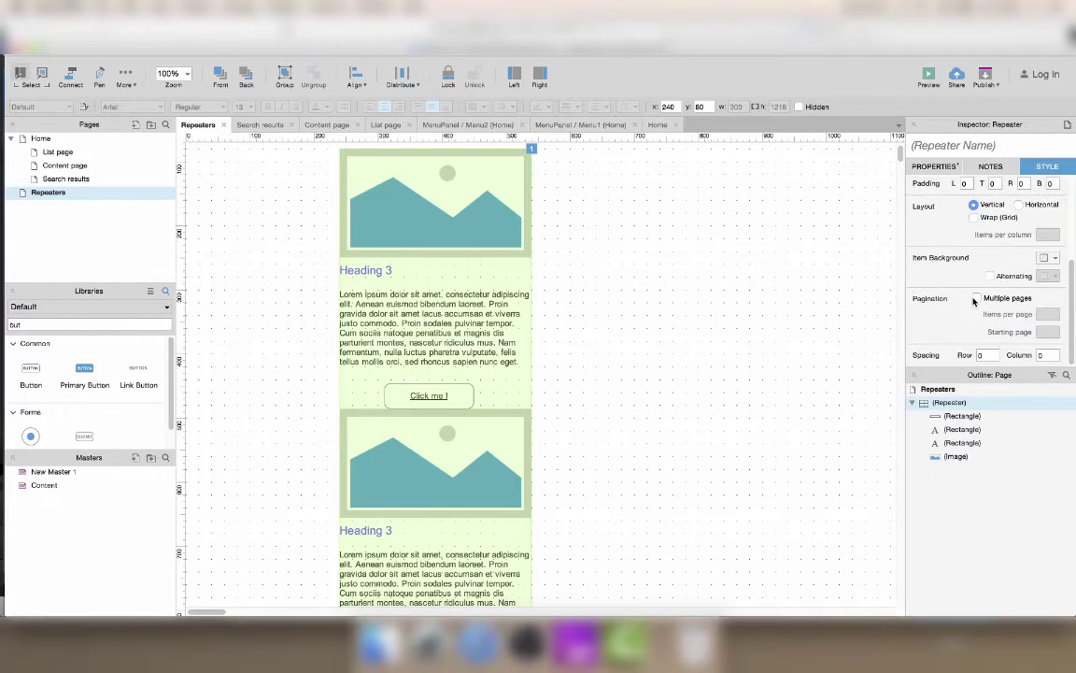
scroll(973, 300, up, 2)
scroll(973, 301, up, 2)
scroll(972, 301, up, 2)
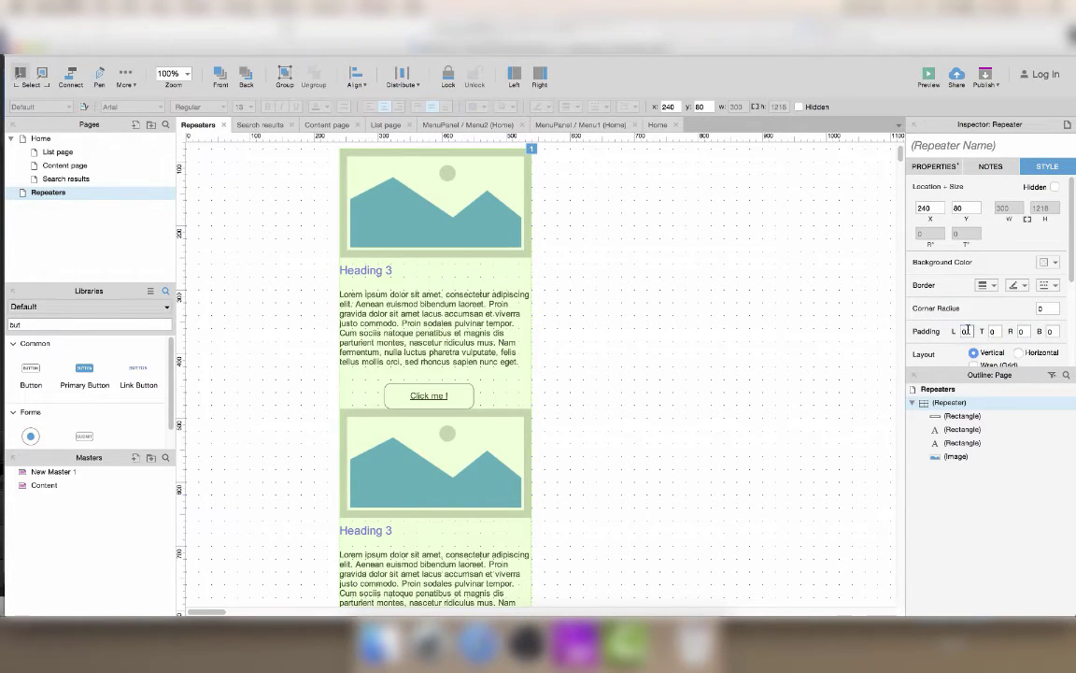
- Give the repeater 20 px padding and the thickest border
key(Tab)
text(20)
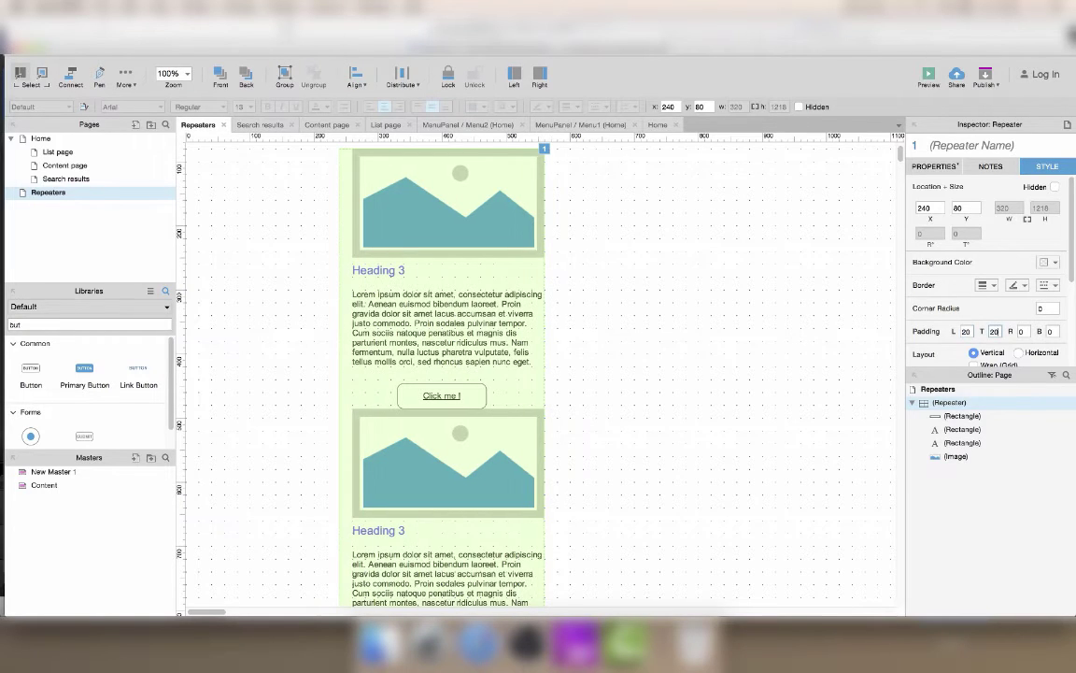
key(Tab)
text(20)
key(Tab)
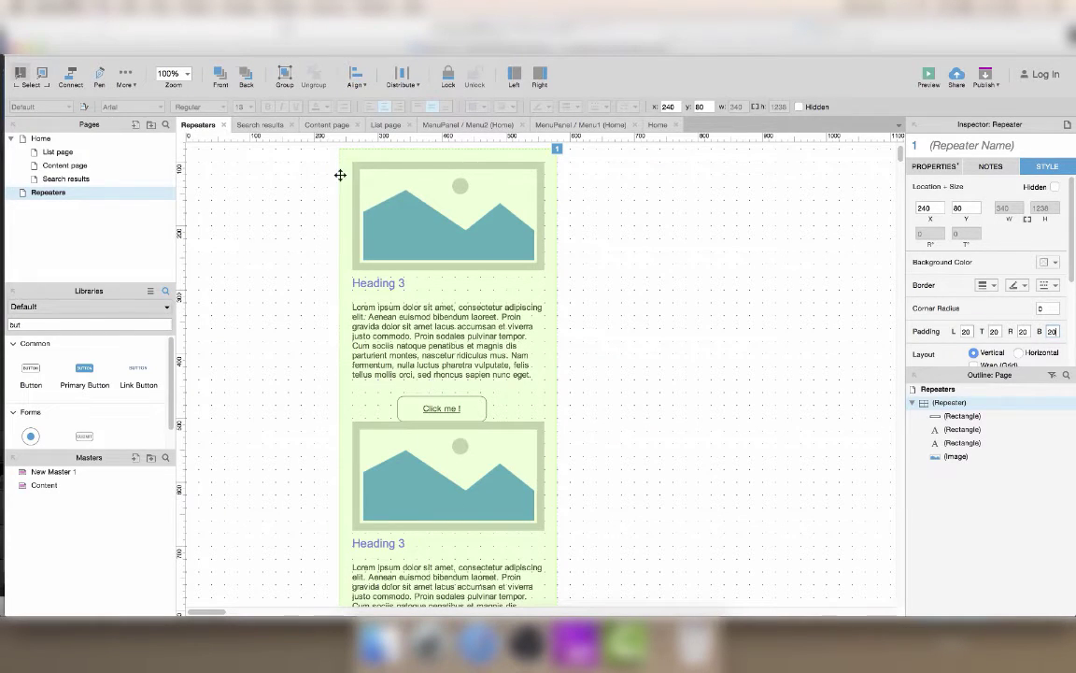
click(986, 285)
click(996, 373)
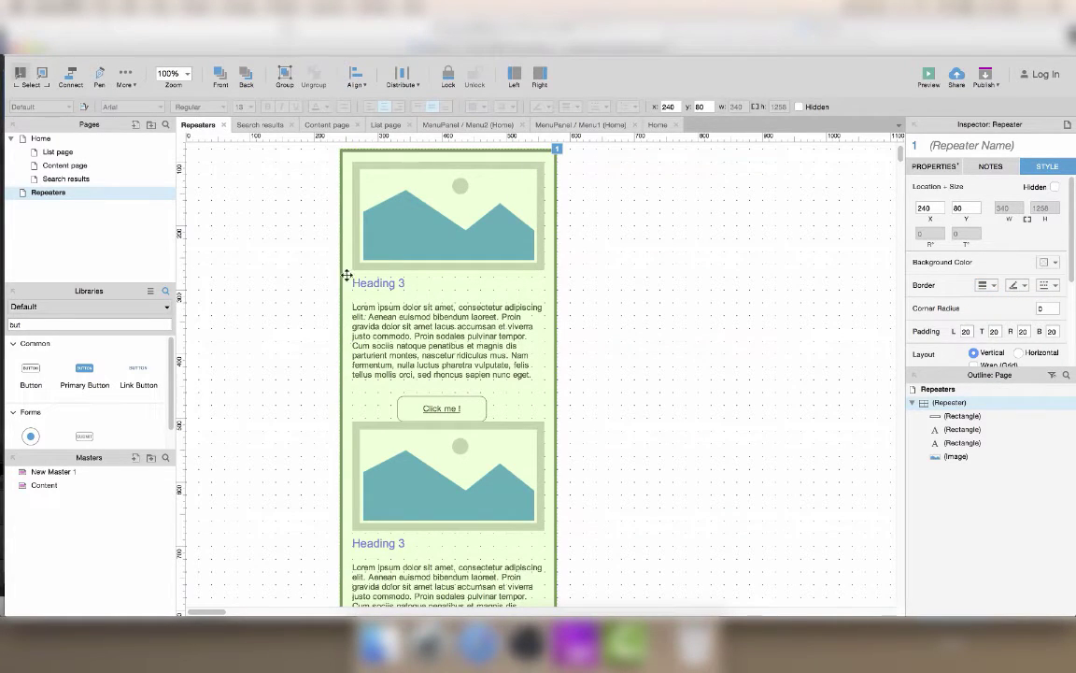
- Scroll through the repeater's Style options to review them
scroll(429, 503, down, 3)
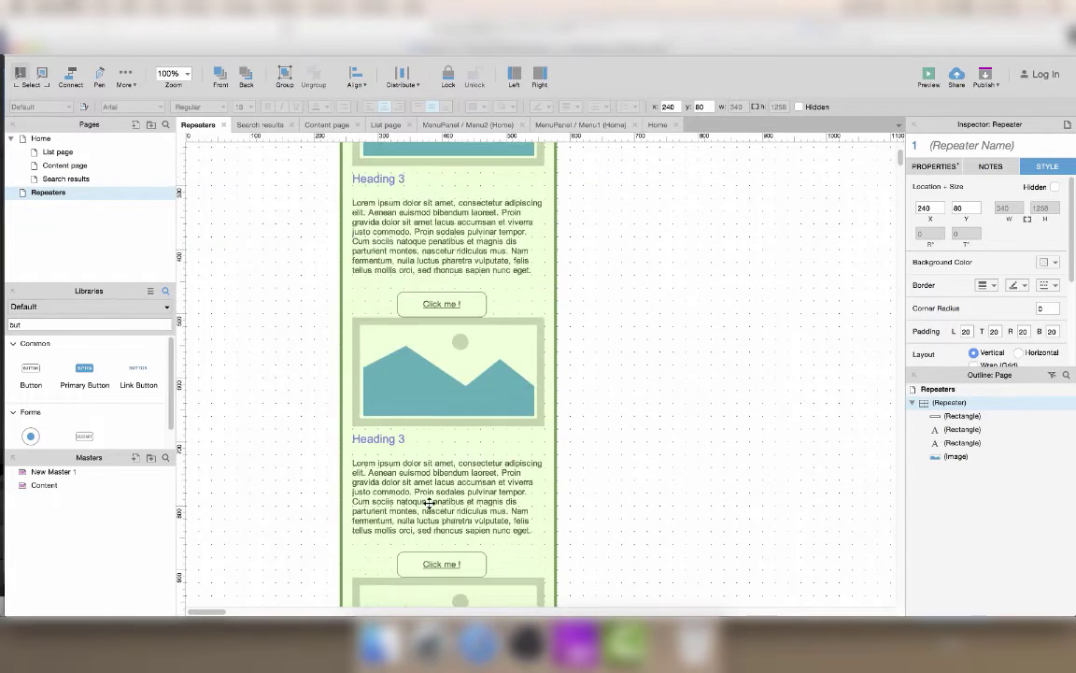
scroll(429, 503, down, 1)
scroll(429, 503, up, 5)
scroll(429, 503, up, 1)
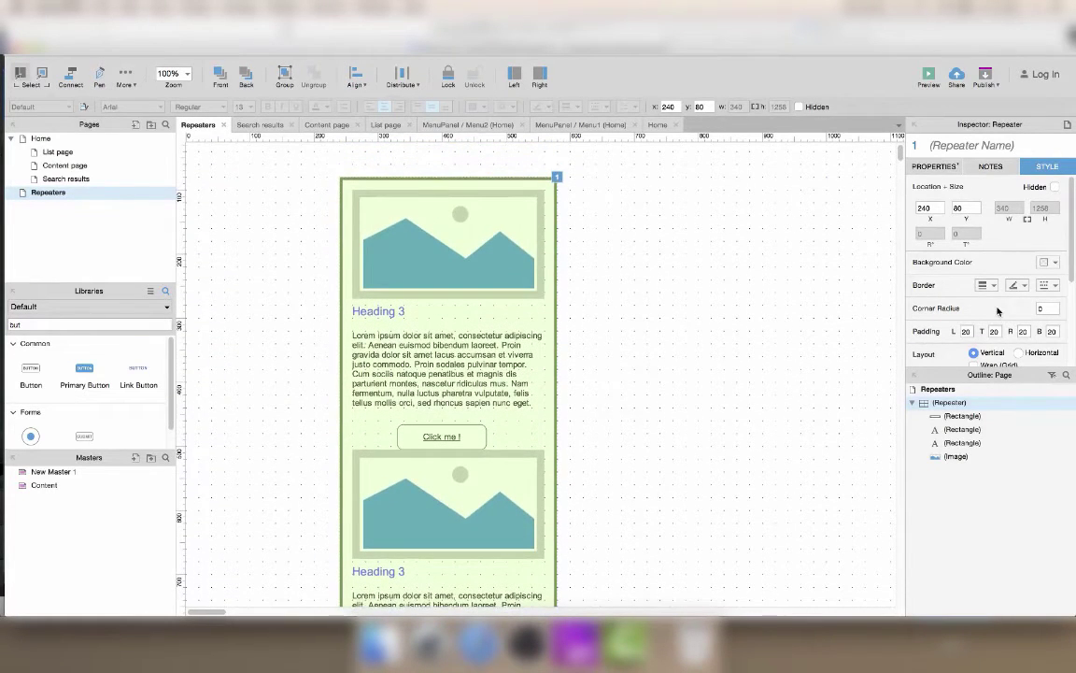
scroll(998, 312, down, 2)
scroll(998, 312, down, 1)
scroll(998, 299, down, 2)
scroll(998, 290, down, 1)
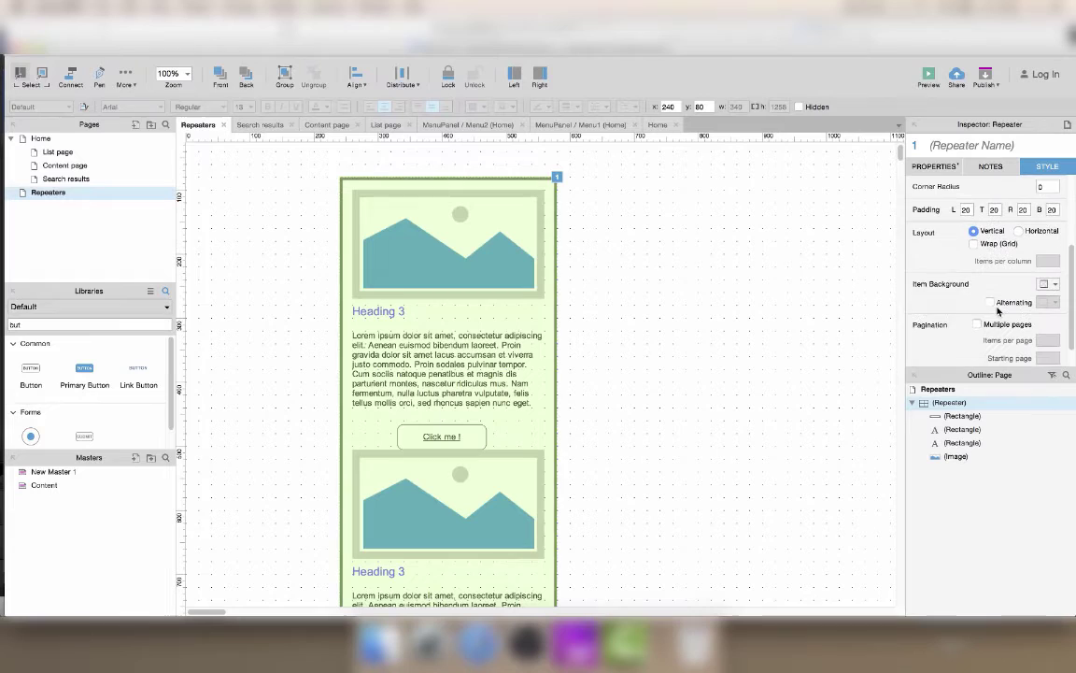
scroll(935, 257, down, 1)
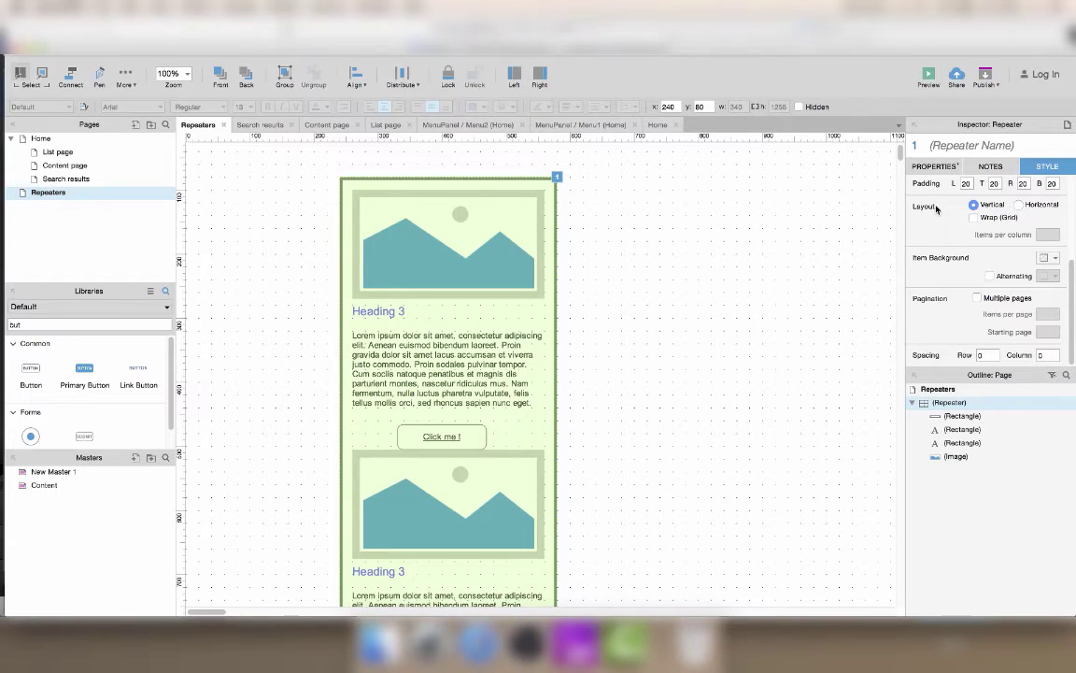
- Lay the repeater out horizontally, shift it left, then try and remove 2-per-row wrapping
click(1018, 204)
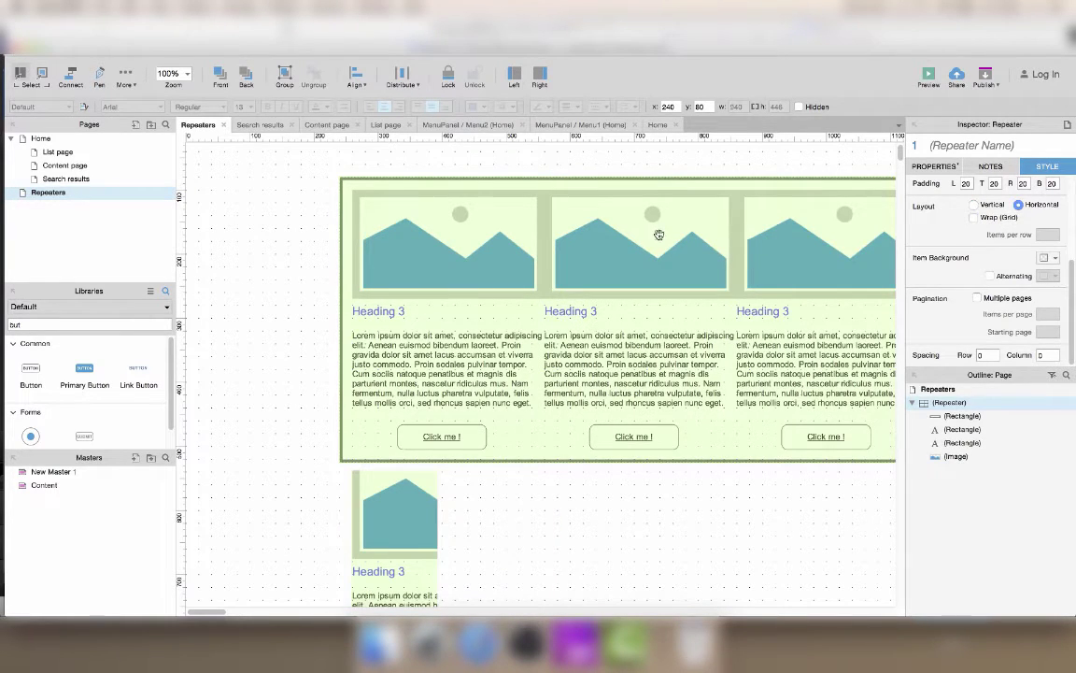
drag(652, 232, 528, 233)
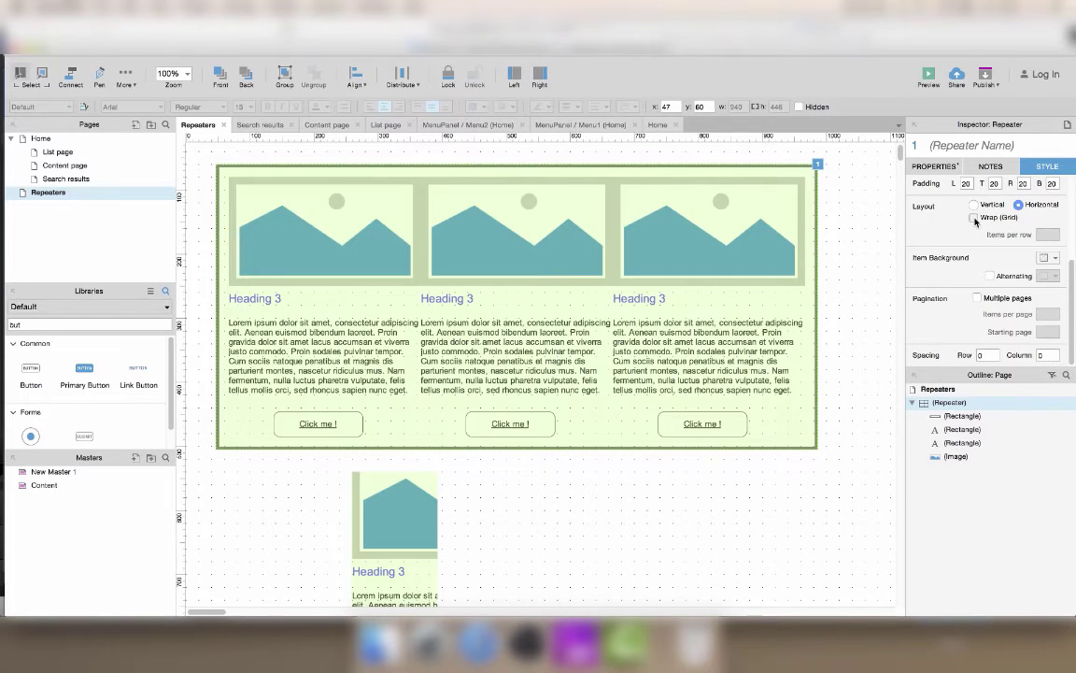
click(974, 218)
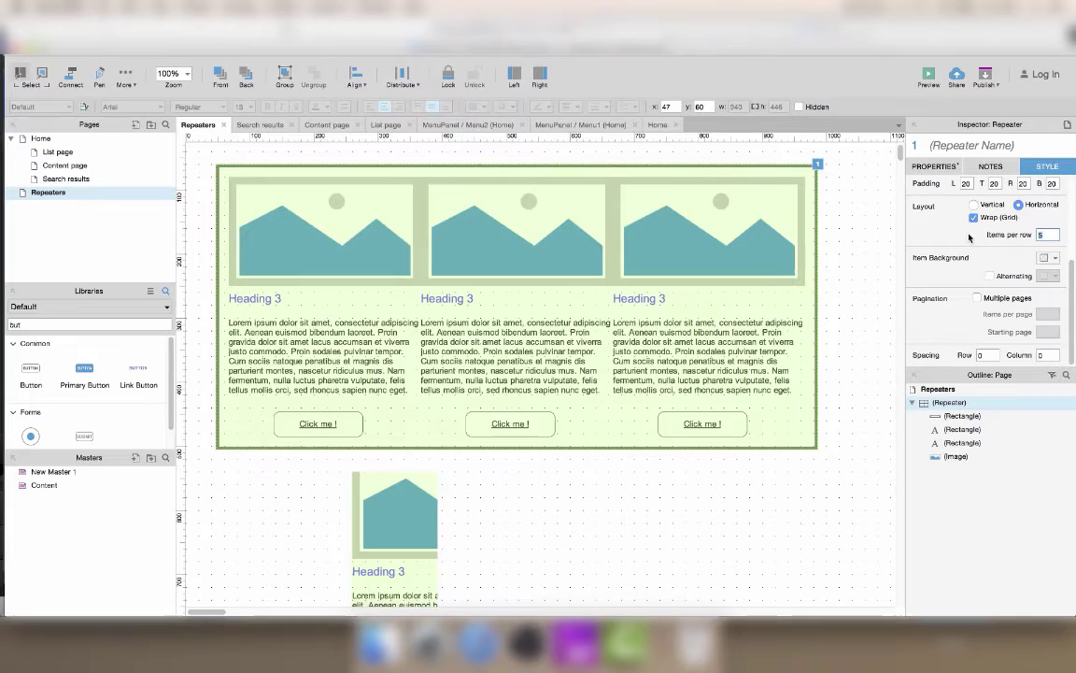
text(2)
key(Return)
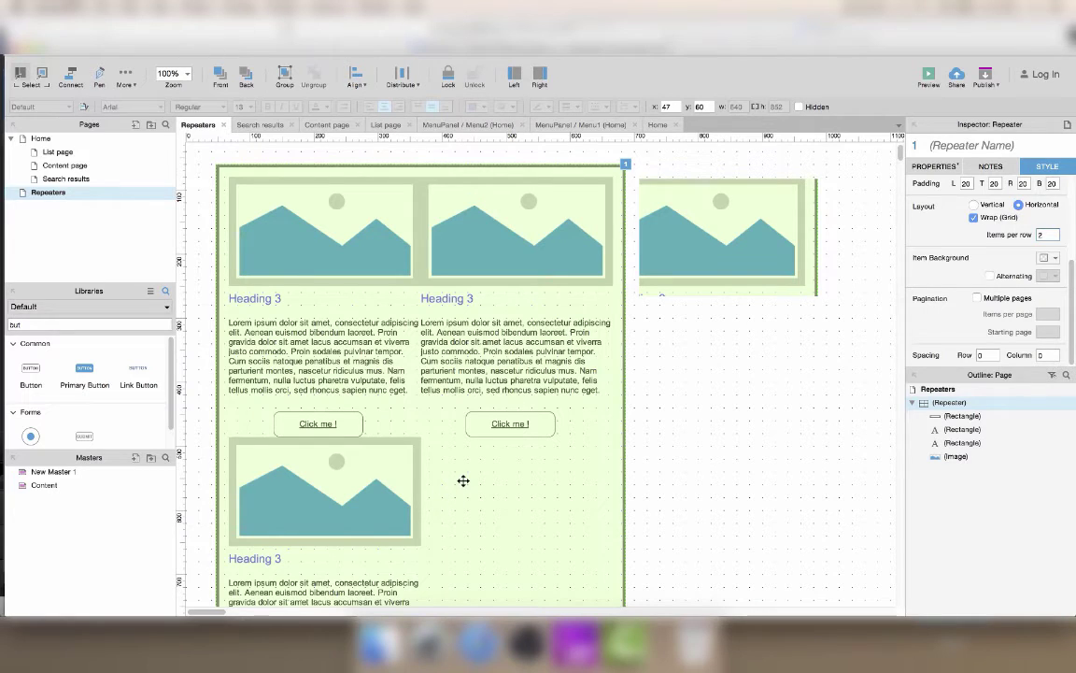
click(975, 217)
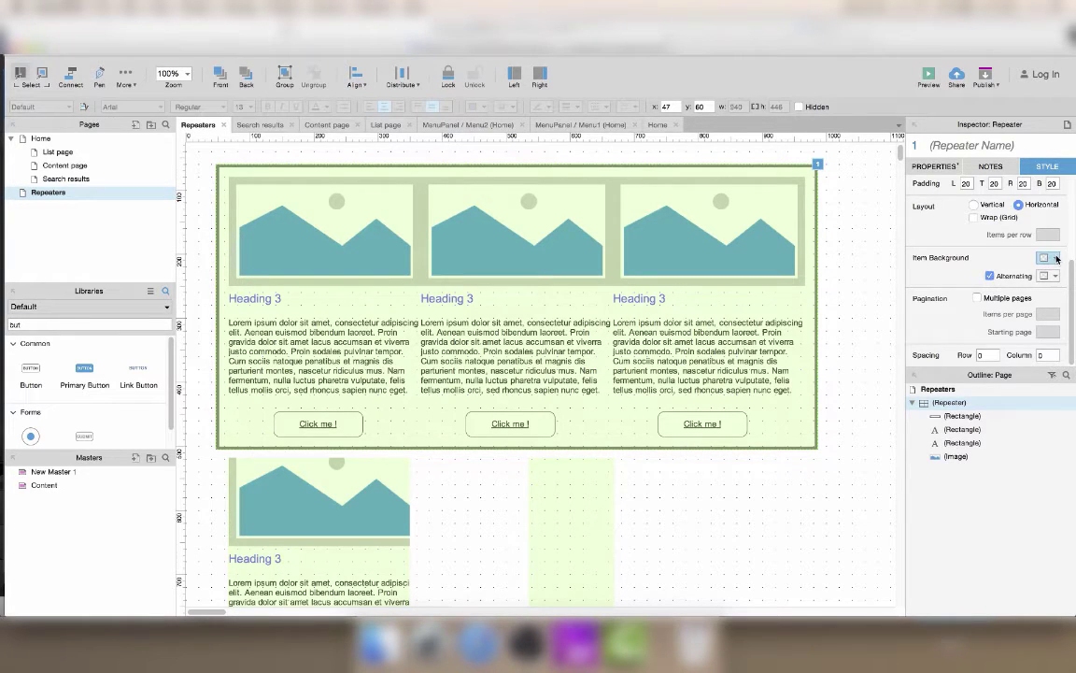
- Turn on alternating item backgrounds and set the alternate colour
click(1056, 258)
click(1056, 258)
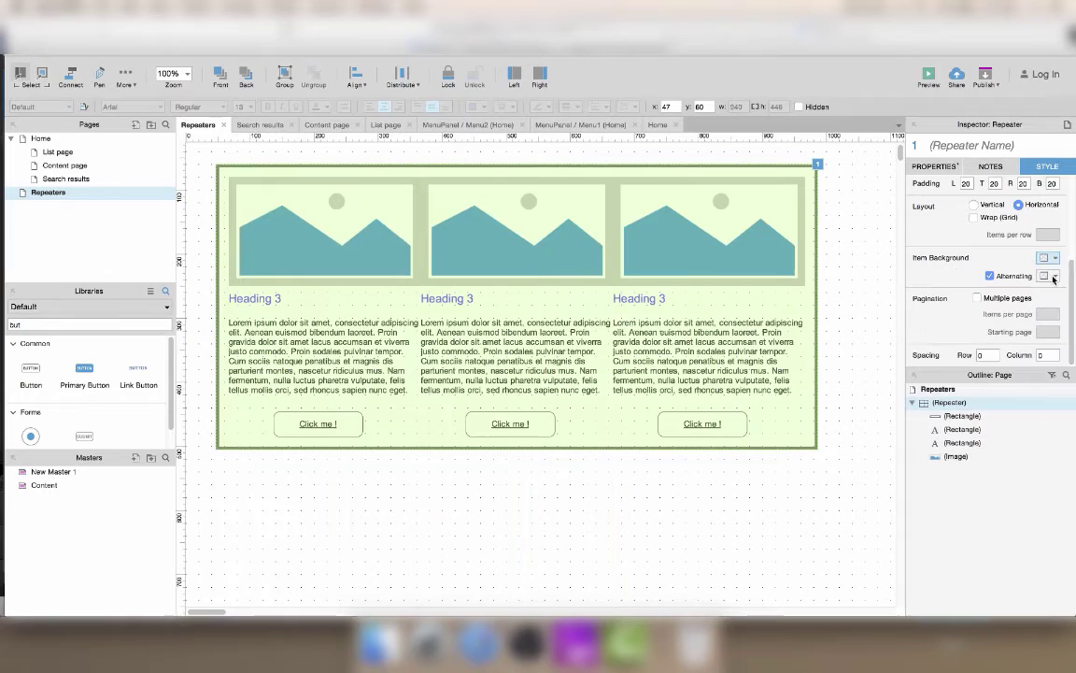
click(990, 275)
click(1054, 277)
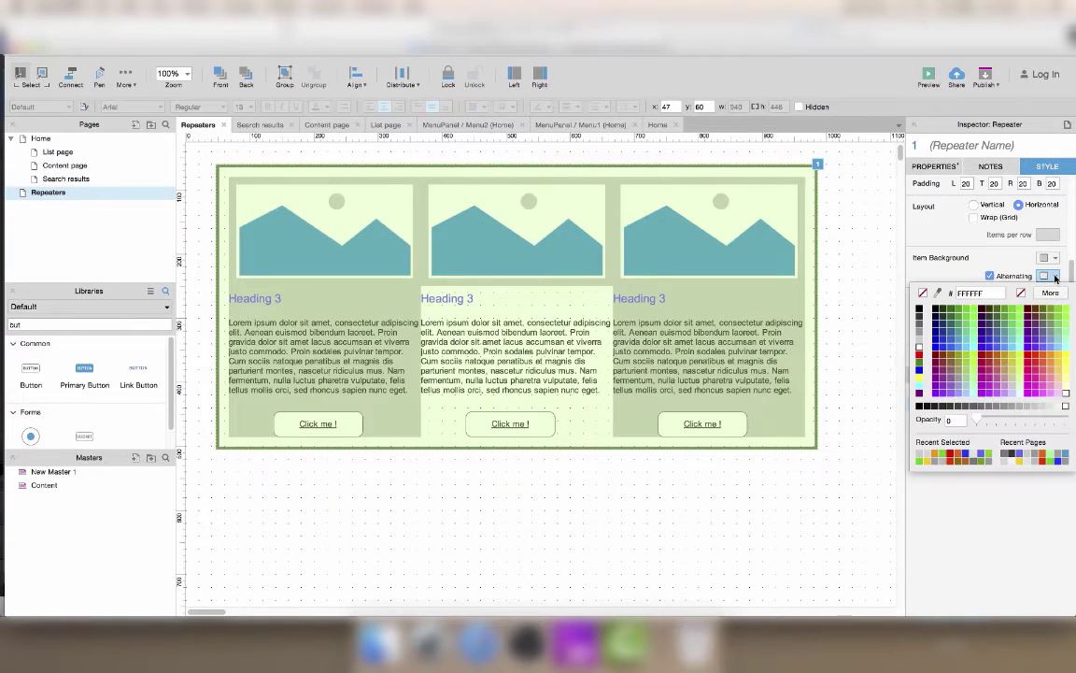
click(921, 348)
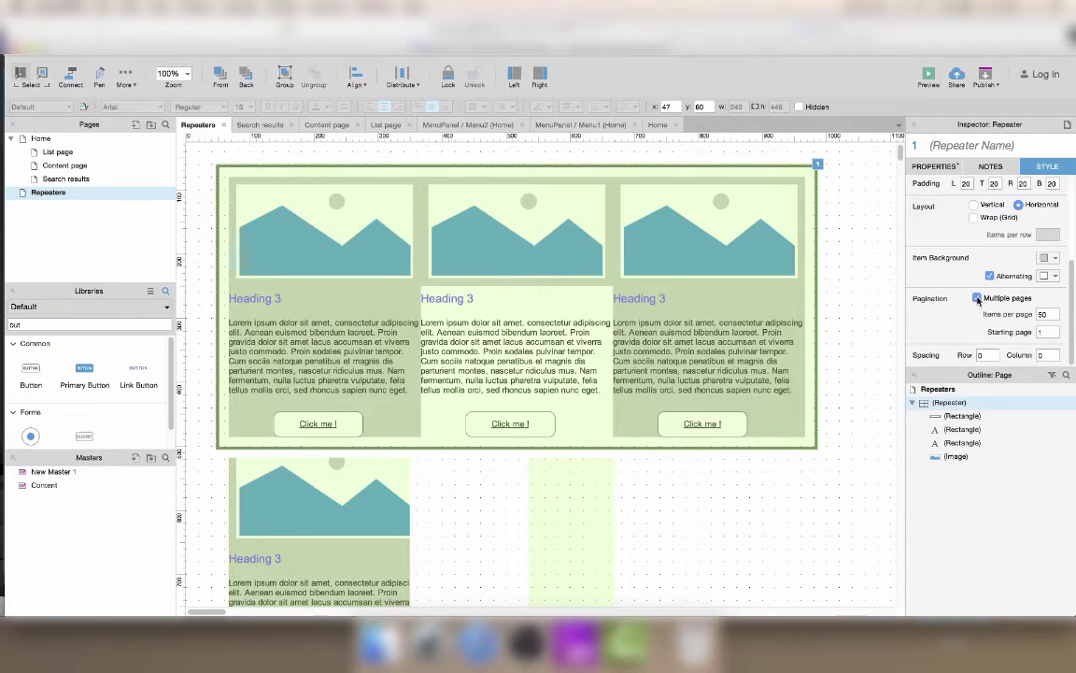
- Try pagination with 2 items per page, then switch pagination off
click(978, 298)
click(1052, 316)
text(2)
key(Return)
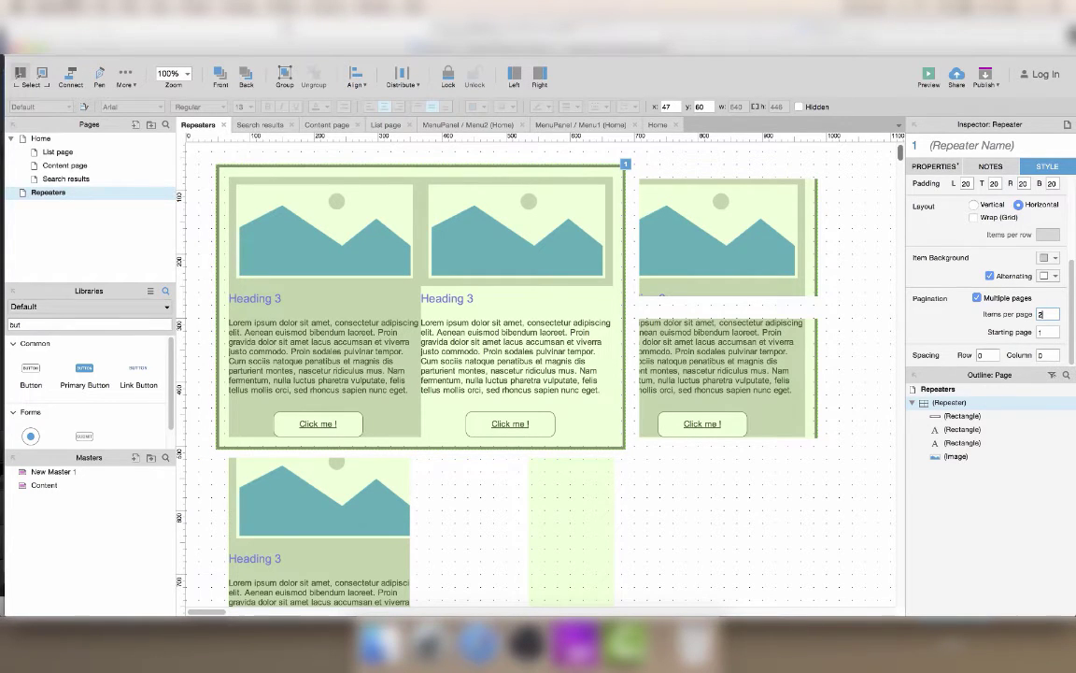
click(977, 299)
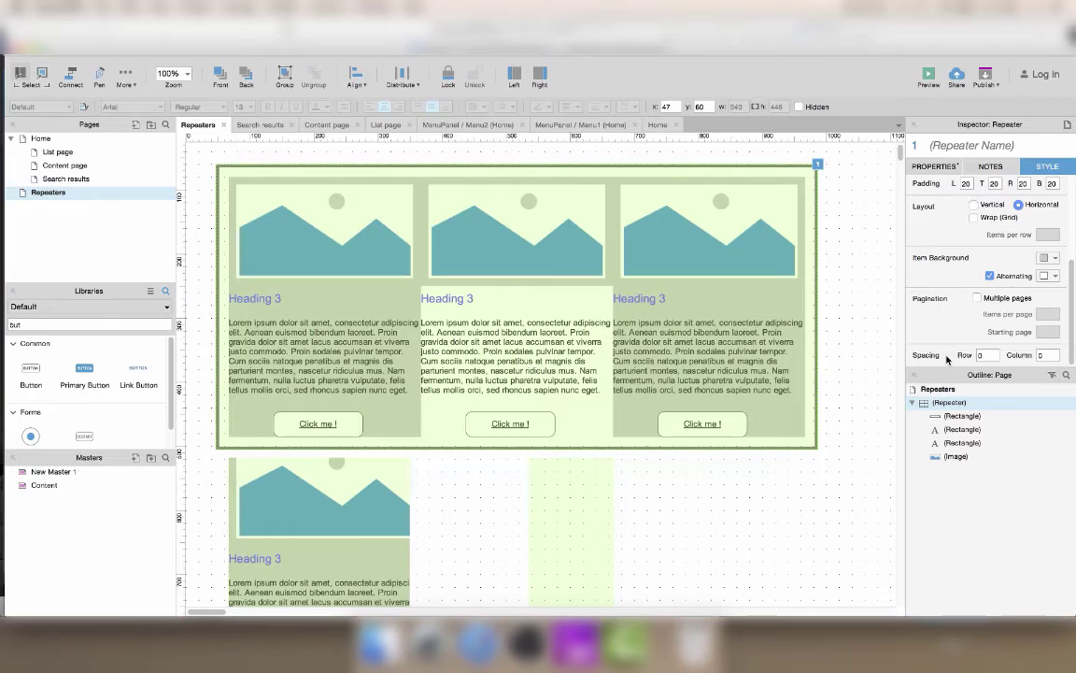
- Set the repeater's row and column spacing to 20 px each
click(947, 360)
text(20)
key(Tab)
click(989, 354)
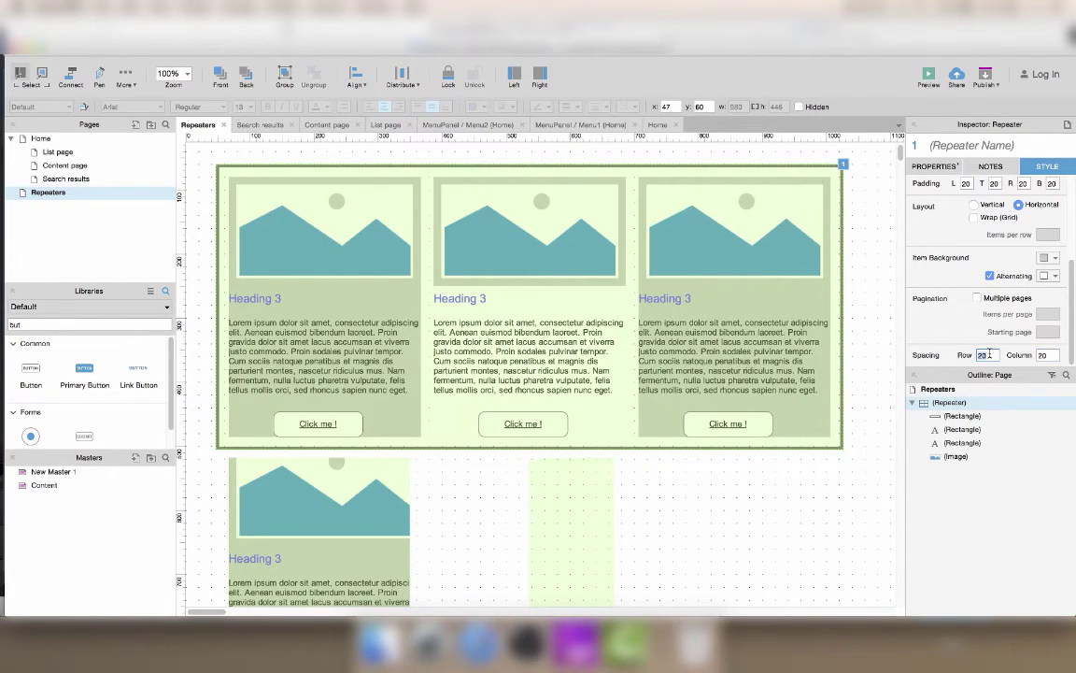
click(1055, 355)
- Add three more rows to the repeater's dataset
click(921, 167)
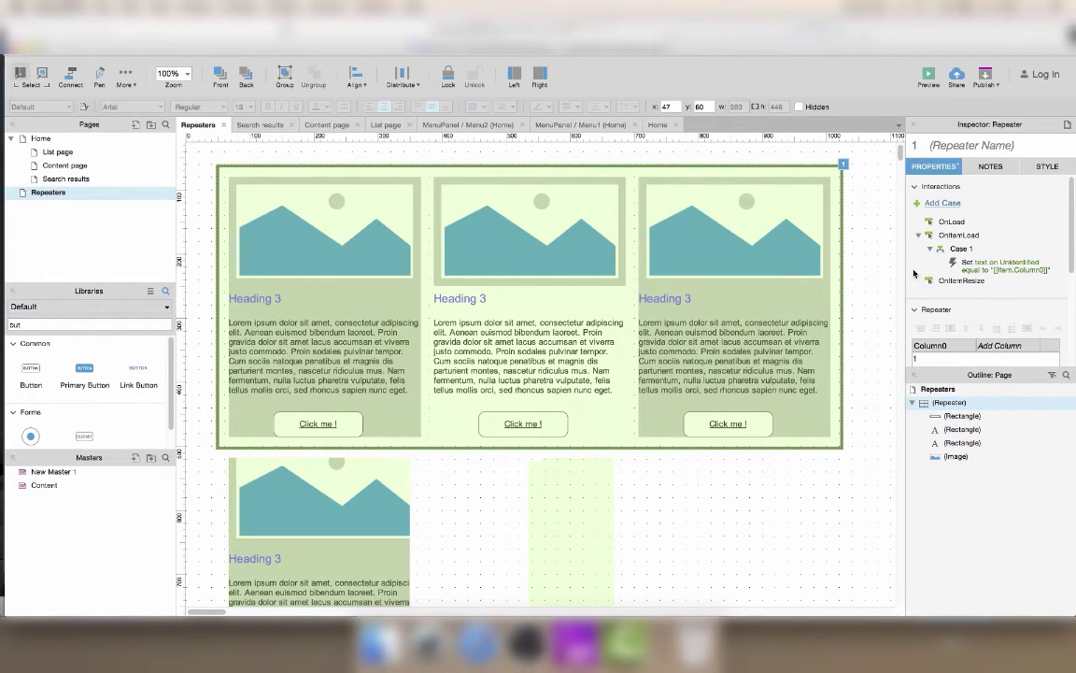
scroll(914, 272, down, 3)
scroll(939, 224, down, 1)
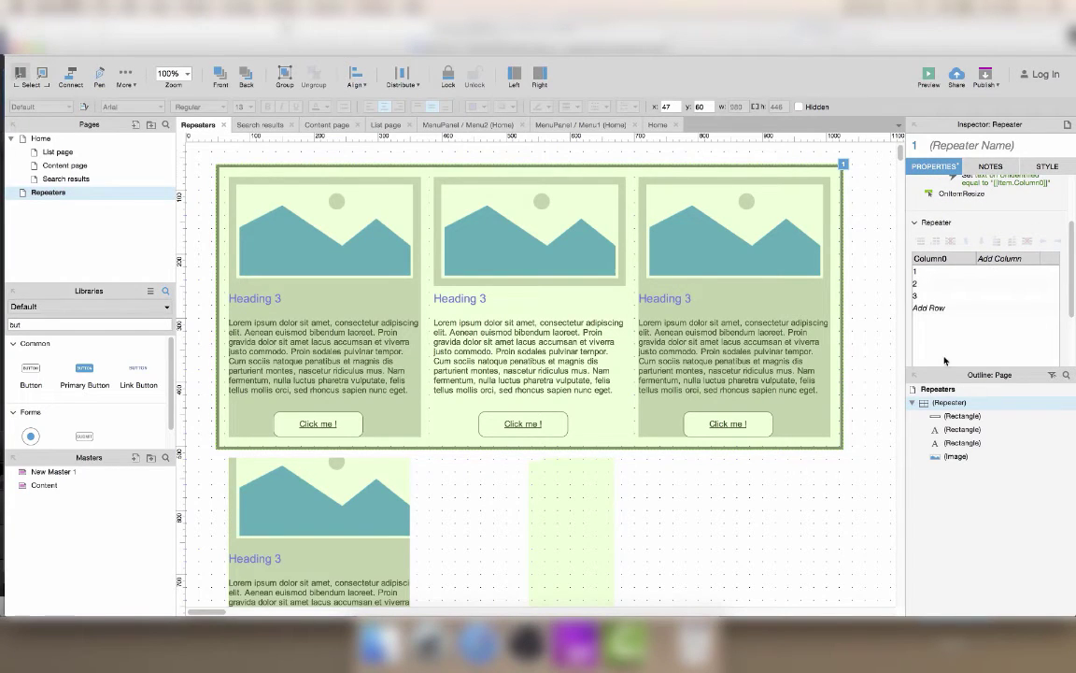
click(925, 272)
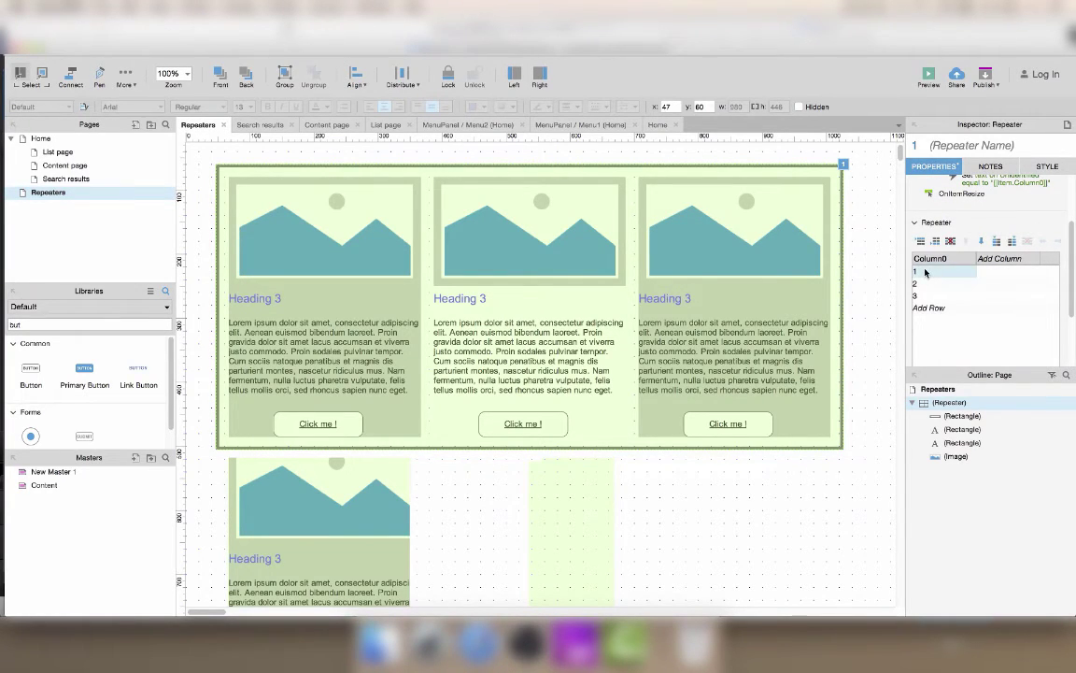
key(Down)
key(Down)
key(Down)
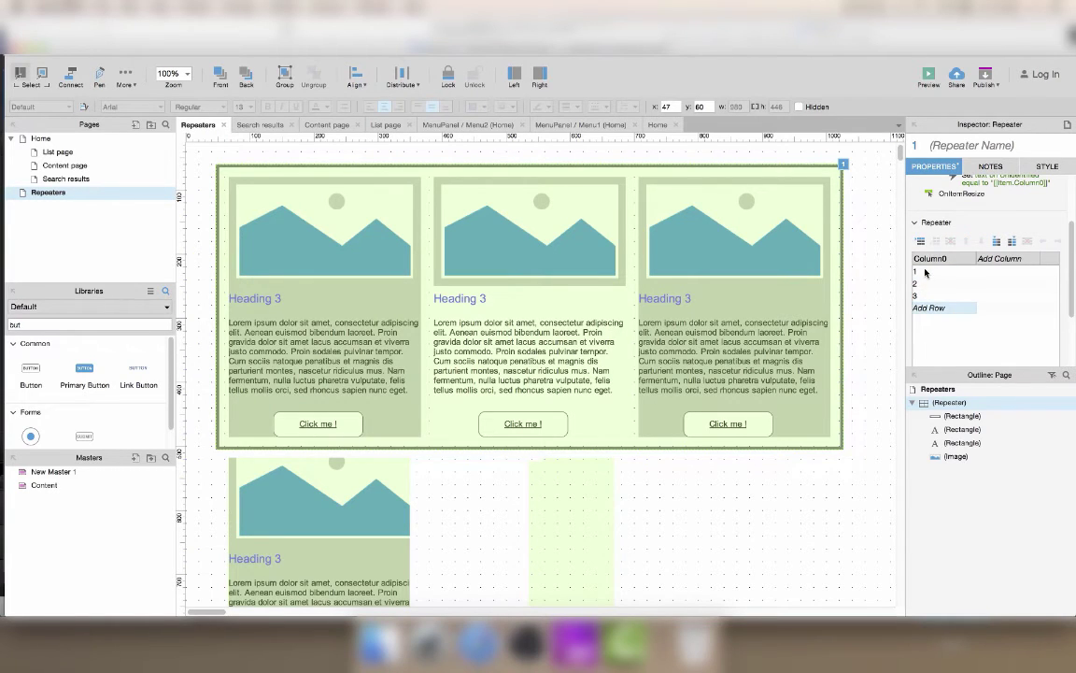
click(920, 241)
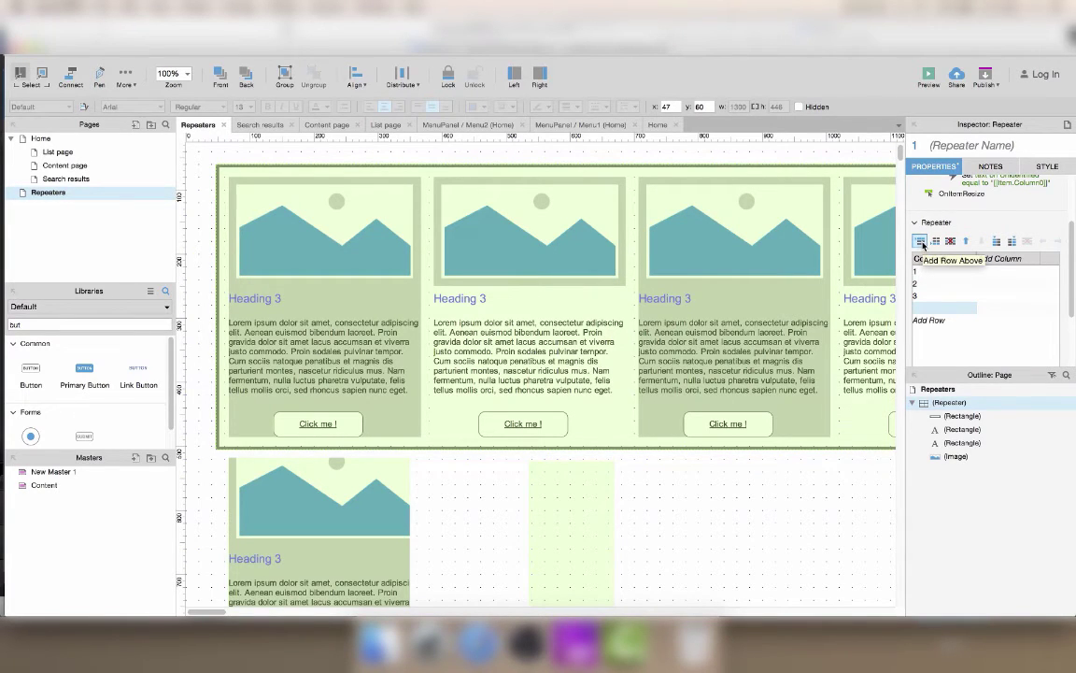
click(920, 241)
click(920, 241)
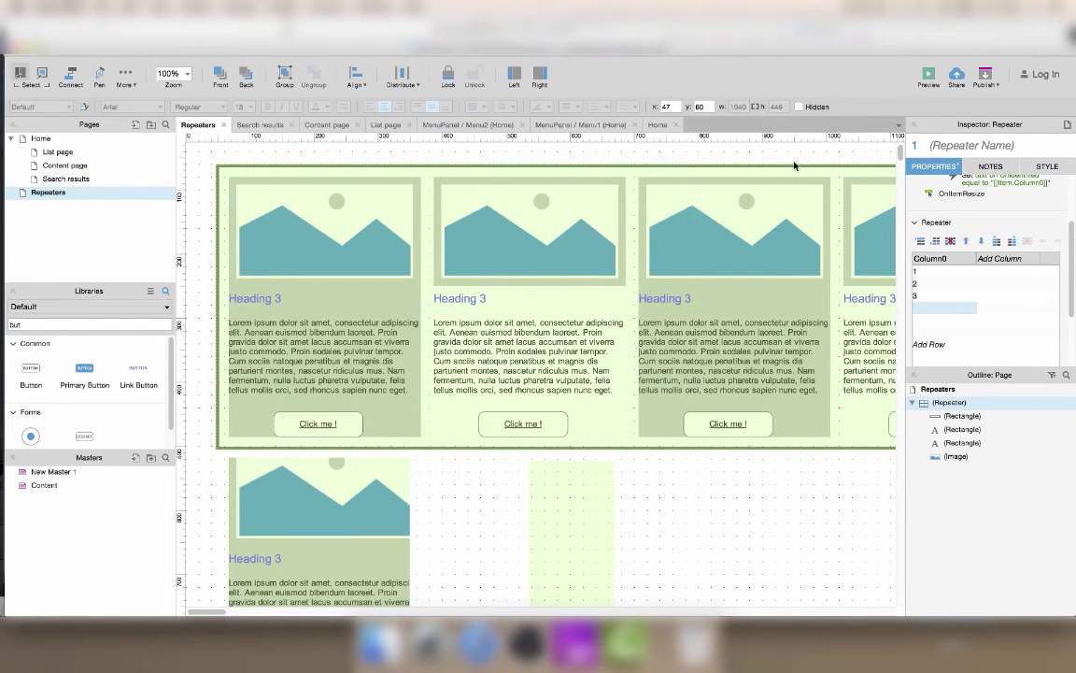
- Wrap the repeater into a grid of 3 items per row and preview the page
click(1048, 168)
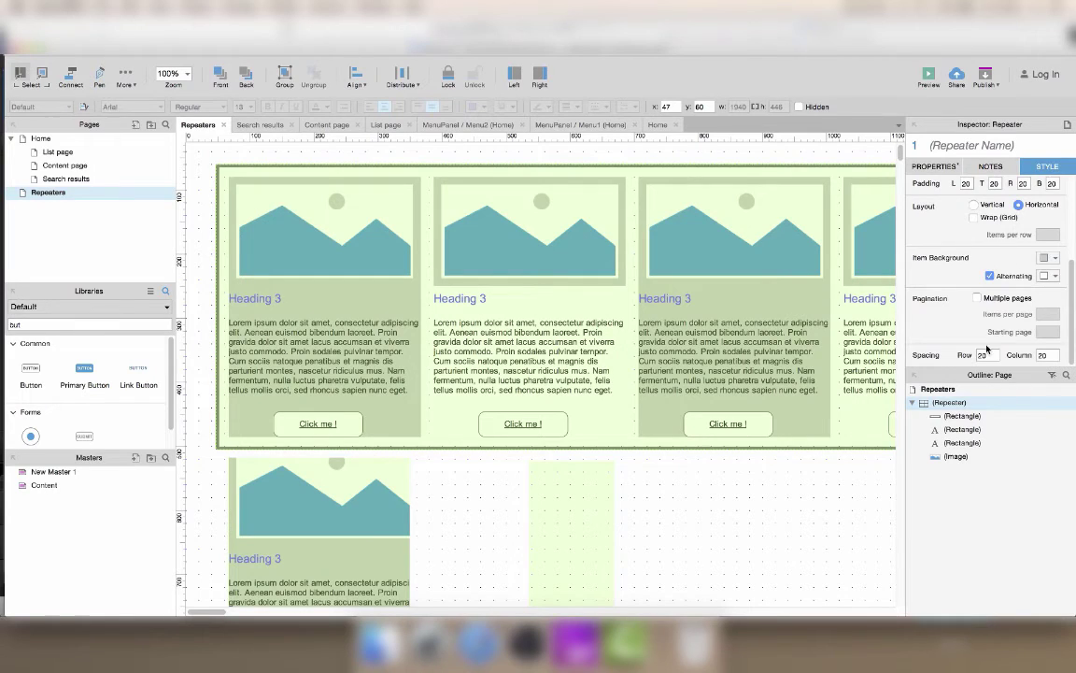
scroll(934, 235, up, 1)
click(974, 238)
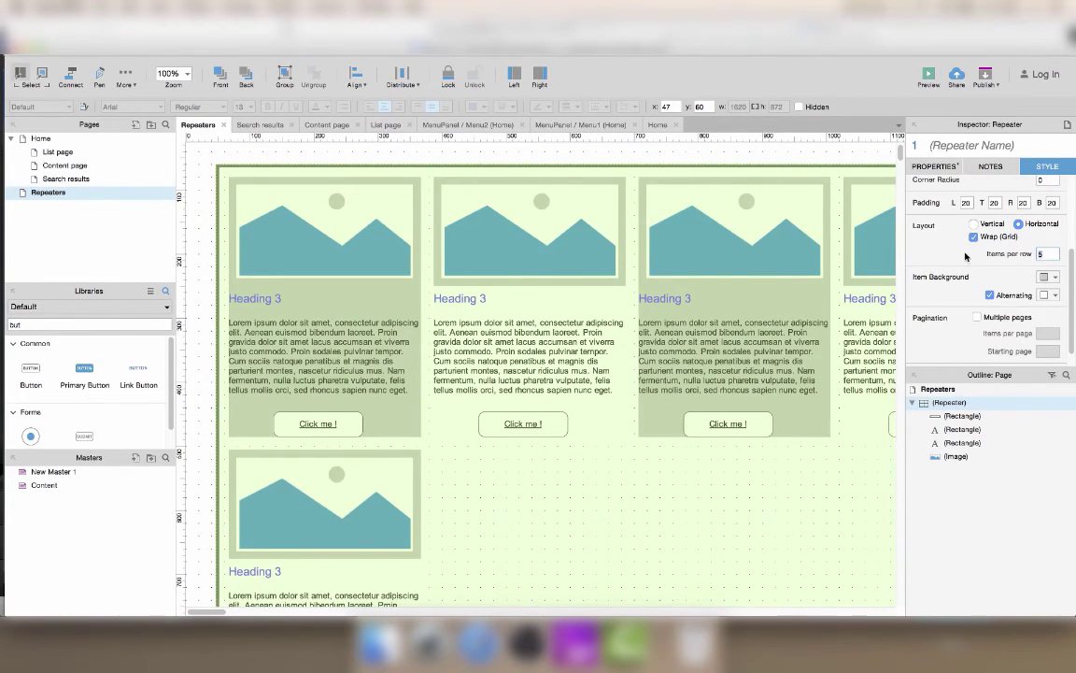
click(1046, 253)
text(3)
scroll(641, 381, down, 1)
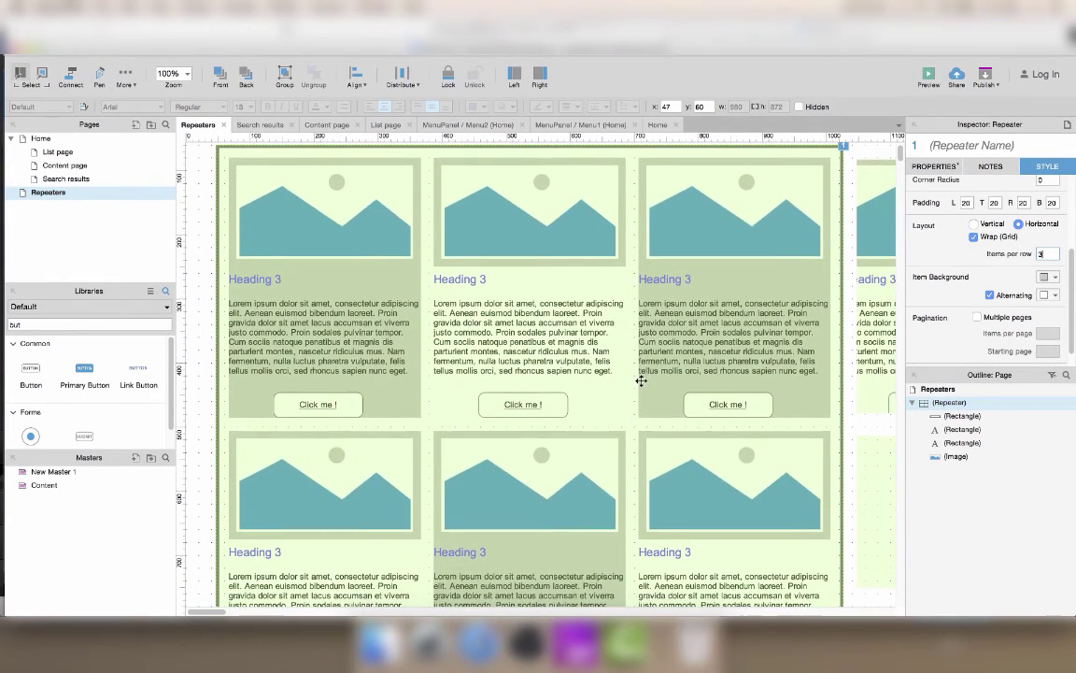
click(931, 75)
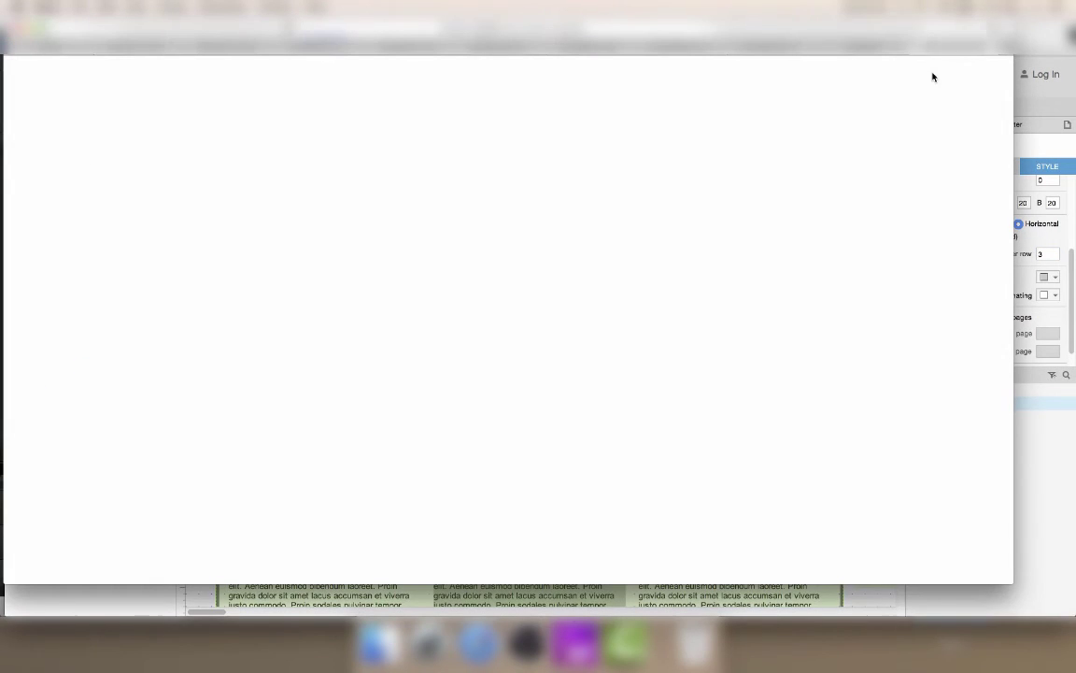